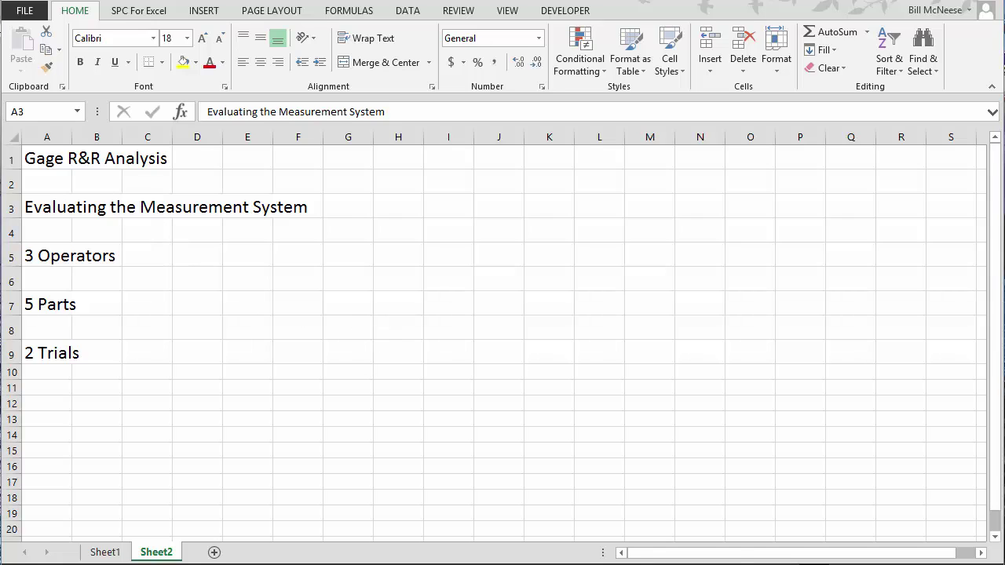
key(Down)
key(Down)
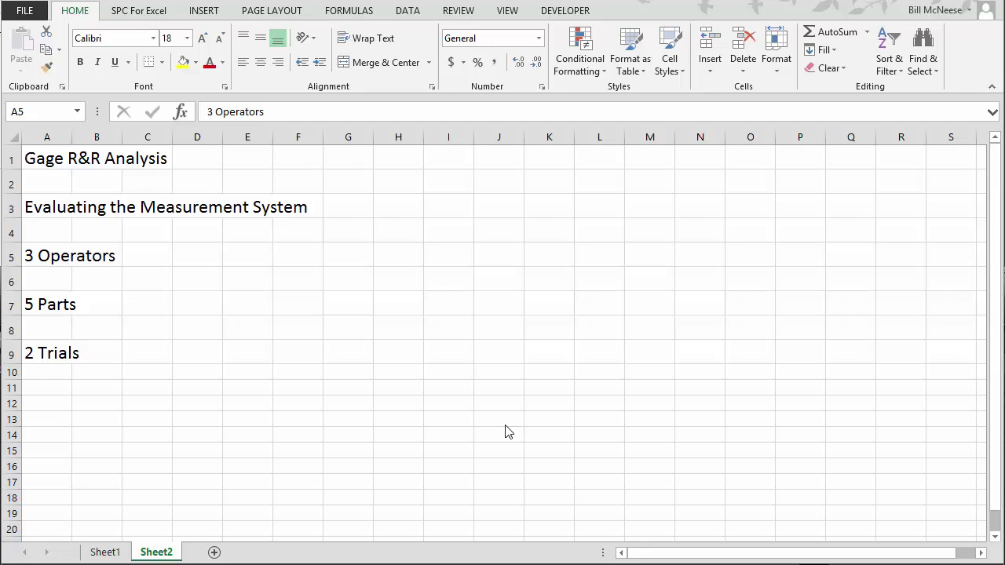
click(39, 263)
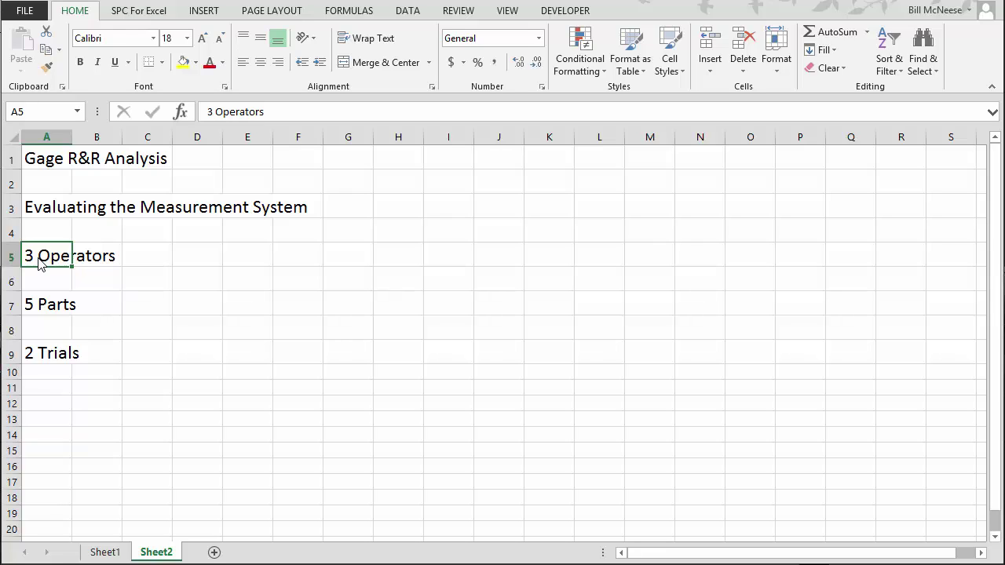
click(51, 353)
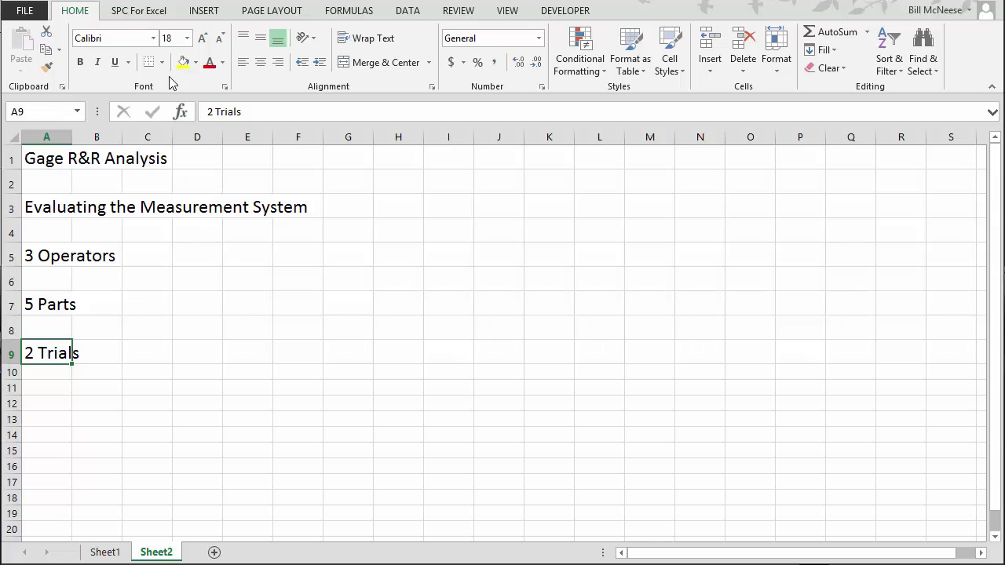
Step: Start the setup of a Crossed Gage R&R template with SPC for Excel's MSA tool
click(126, 12)
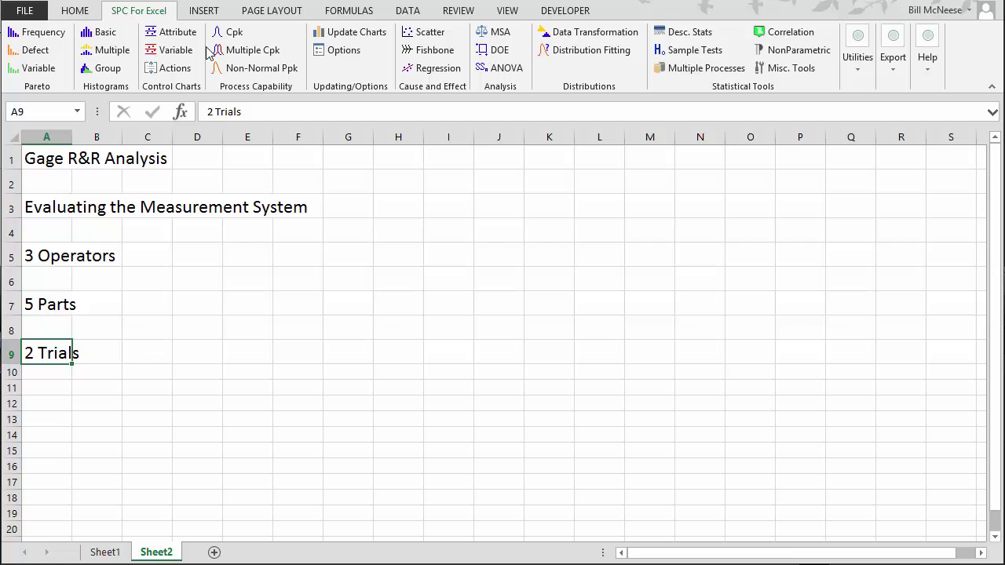
click(495, 35)
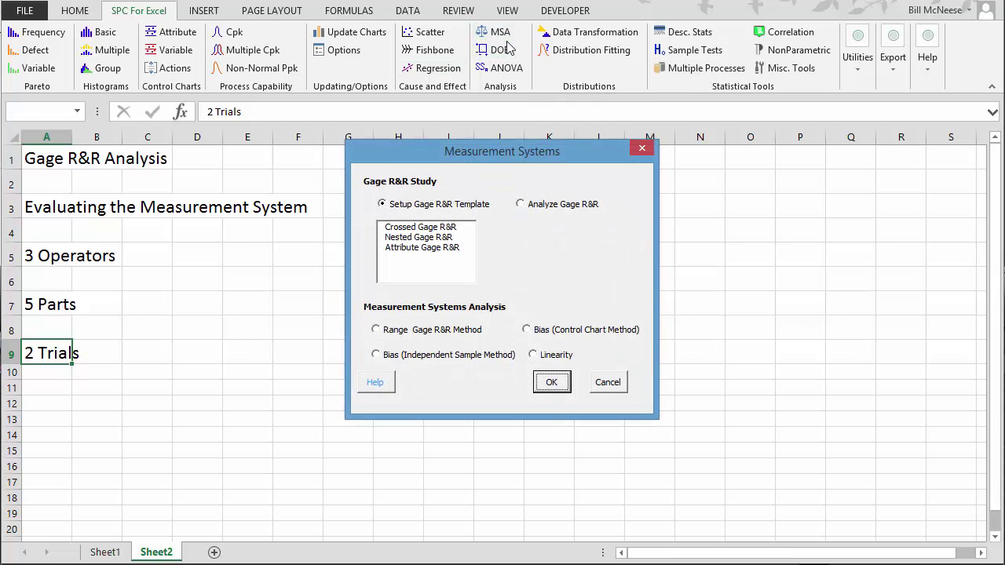
click(422, 228)
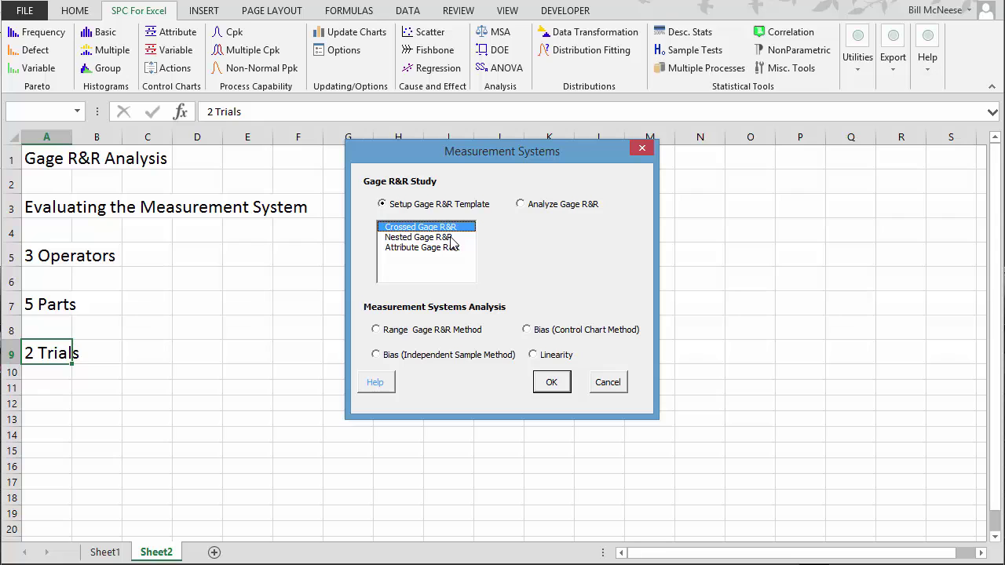
click(552, 385)
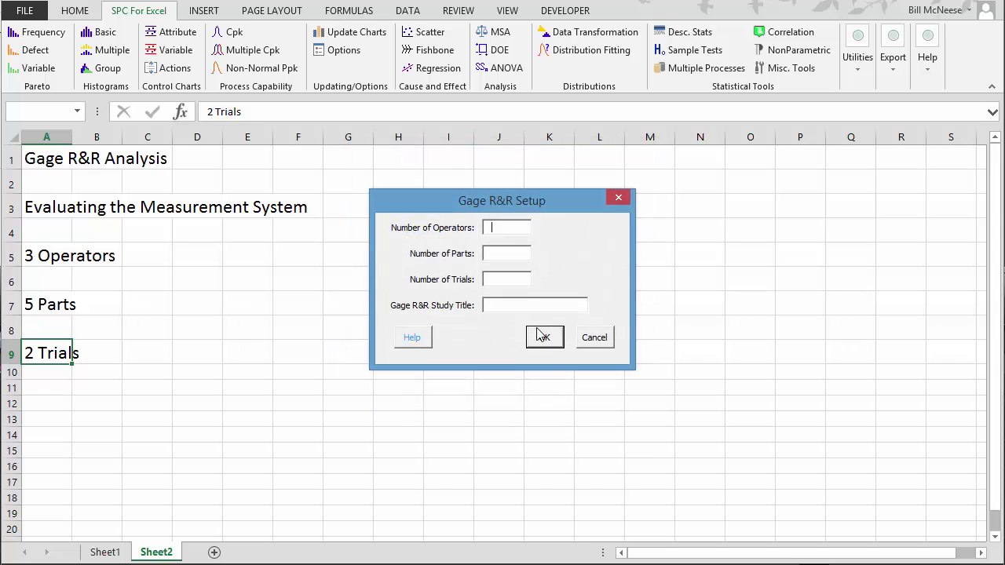
Step: Create the Gage R&R template for 3 operators, 5 parts and 2 trials, with the study title Thickness
text(3)
text(5)
text(2)
text(Thickne)
text(ss)
click(555, 340)
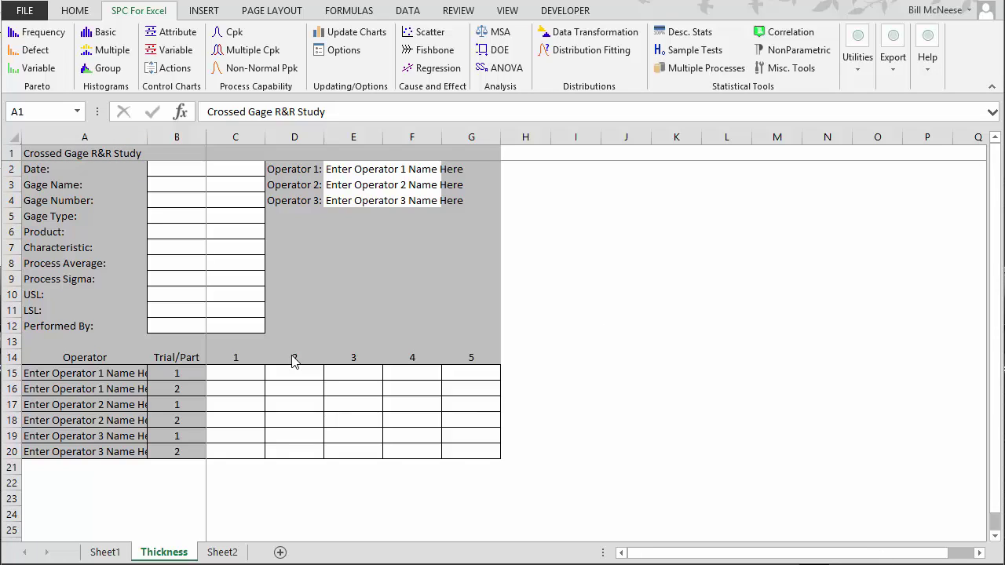
Step: Name operators 1, 2 and 3 in the template A, B and C
click(334, 169)
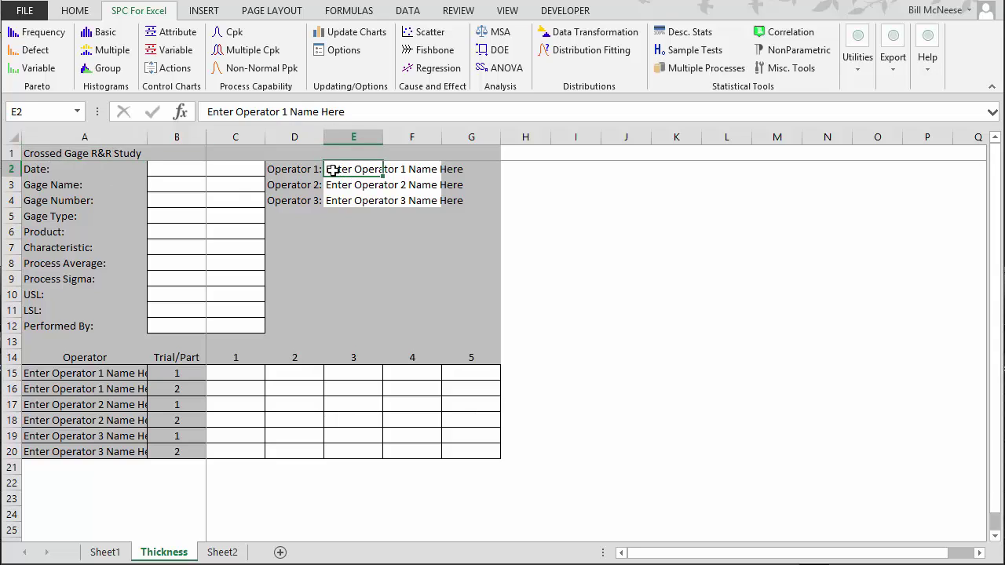
text(A)
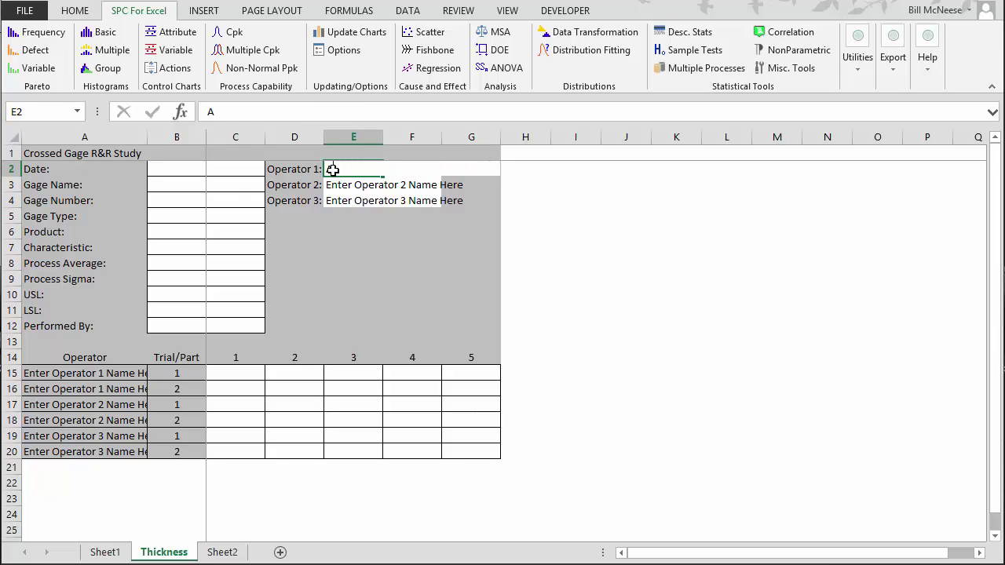
key(Return)
text(B)
key(Return)
text(C)
key(Return)
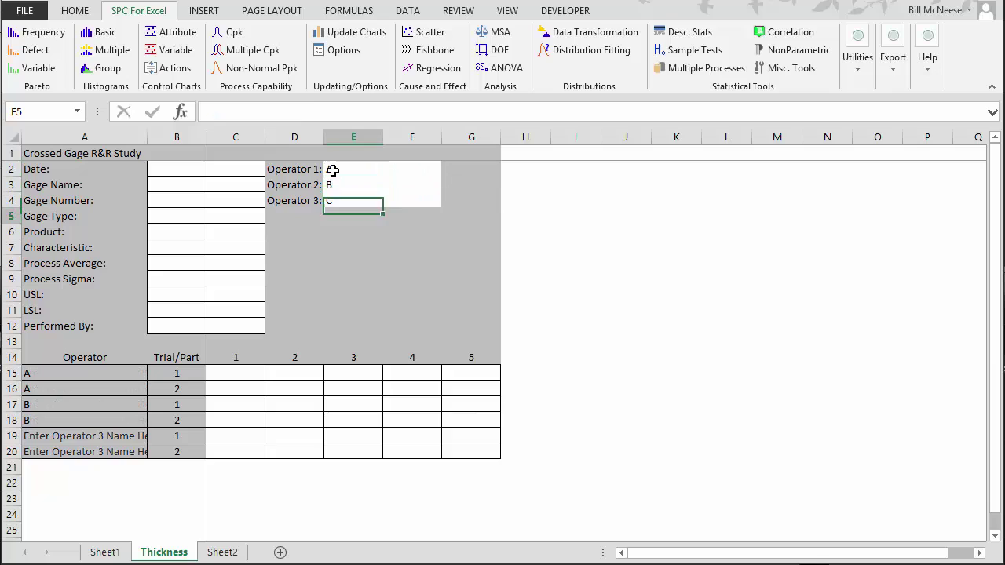
Step: Copy the measurement data in A1:E6 of Sheet1 into the Thickness template's results grid starting at C15
click(232, 375)
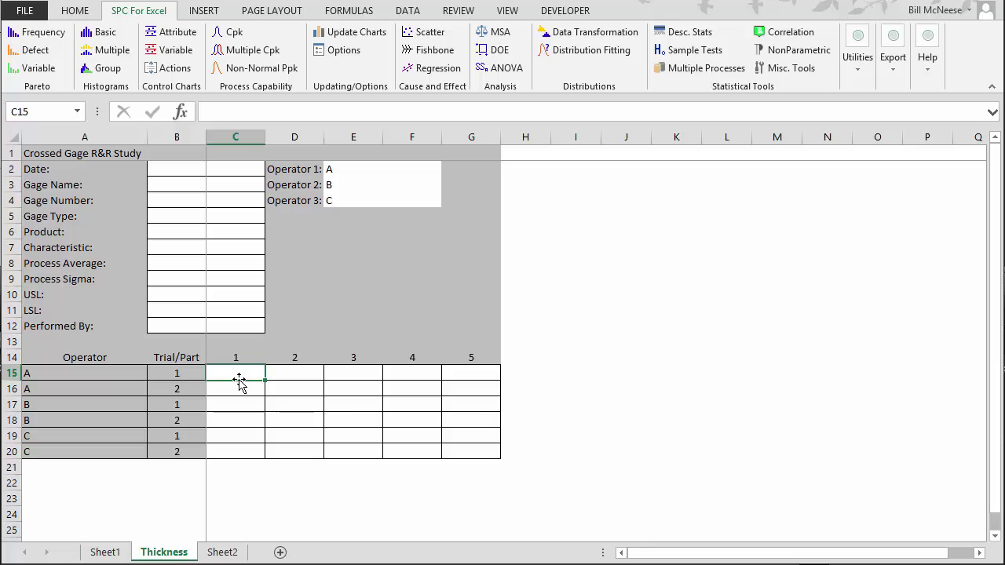
click(105, 552)
drag(44, 154, 248, 236)
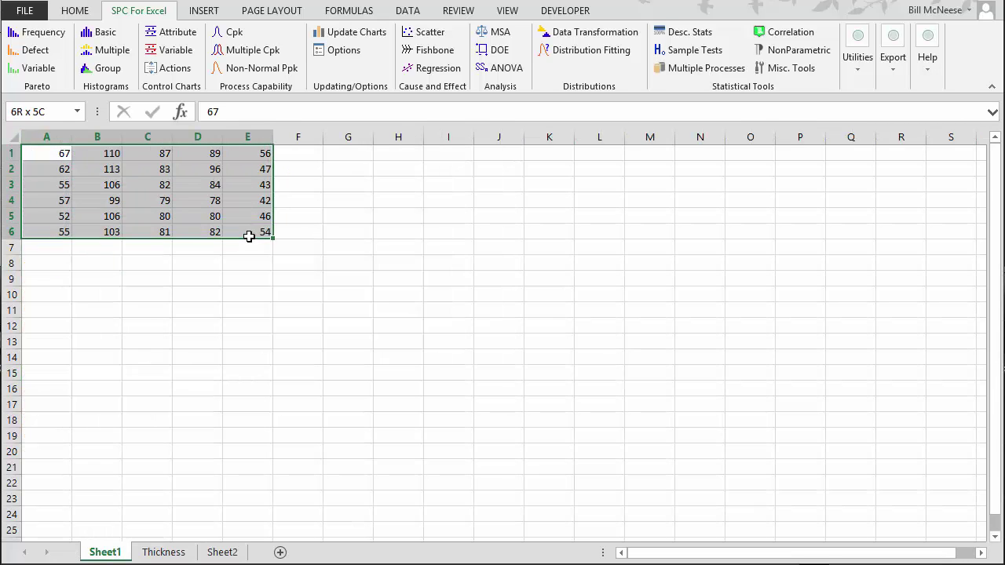
right_click(228, 176)
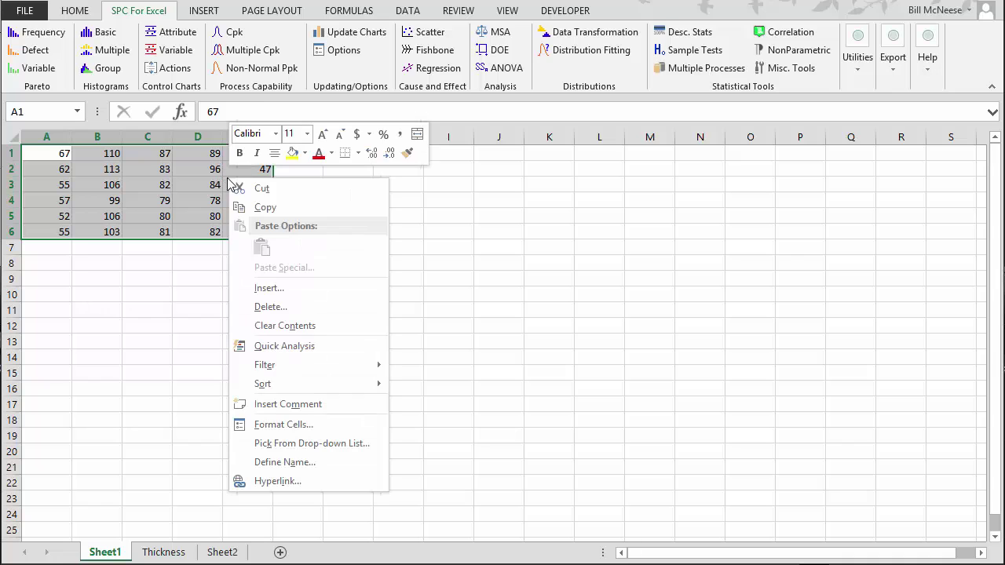
click(259, 208)
click(163, 552)
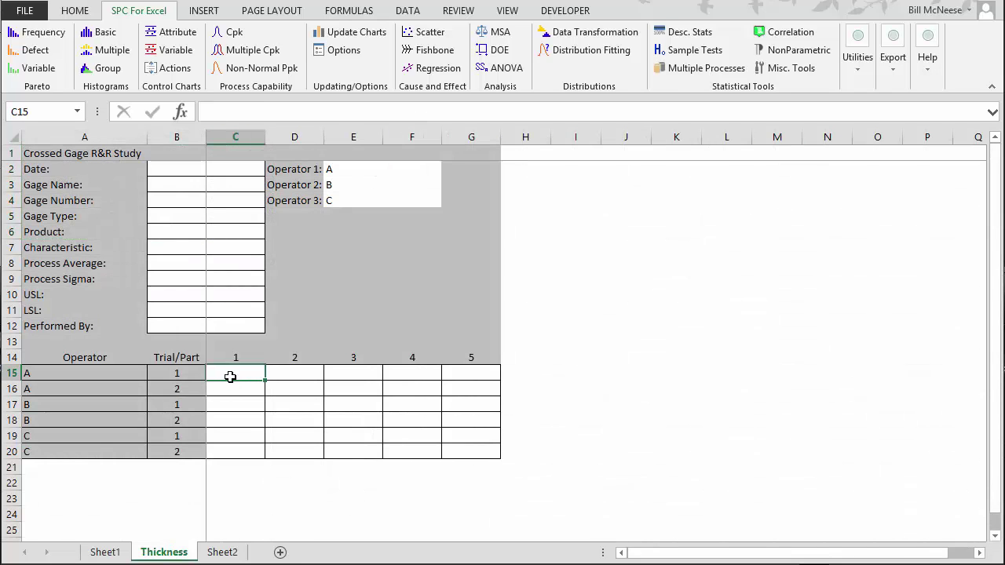
key(ctrl+v)
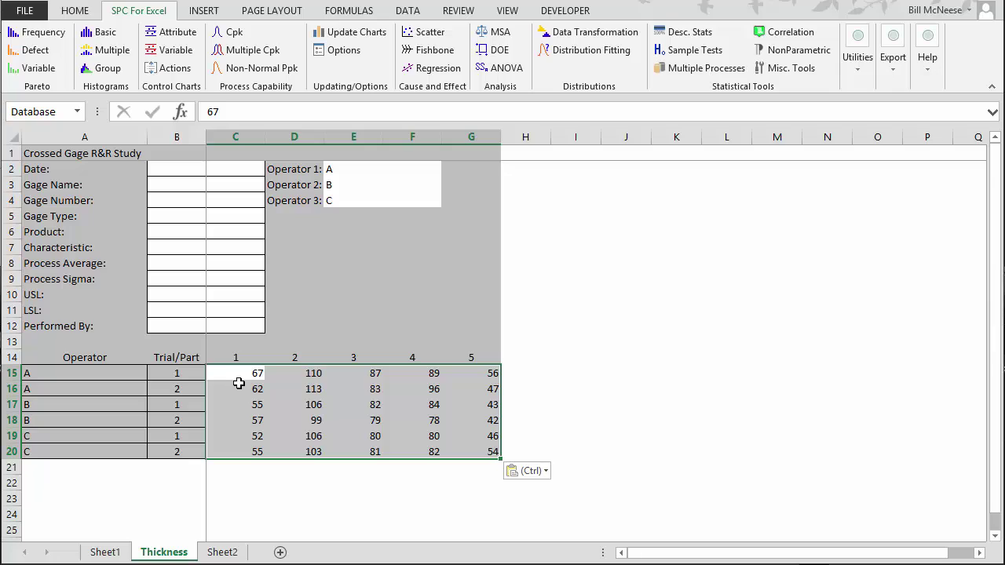
click(227, 370)
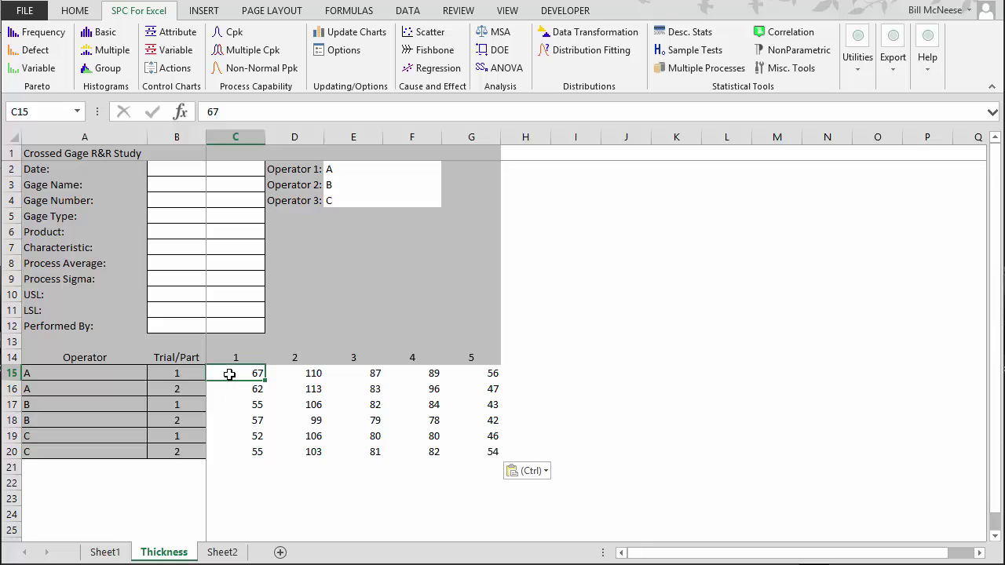
drag(232, 378, 234, 384)
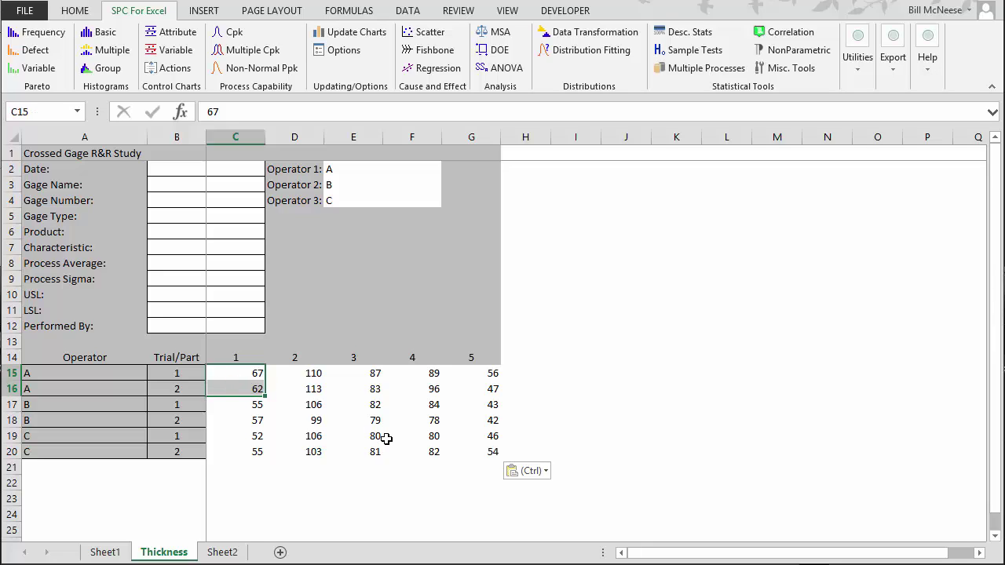
drag(309, 376, 370, 391)
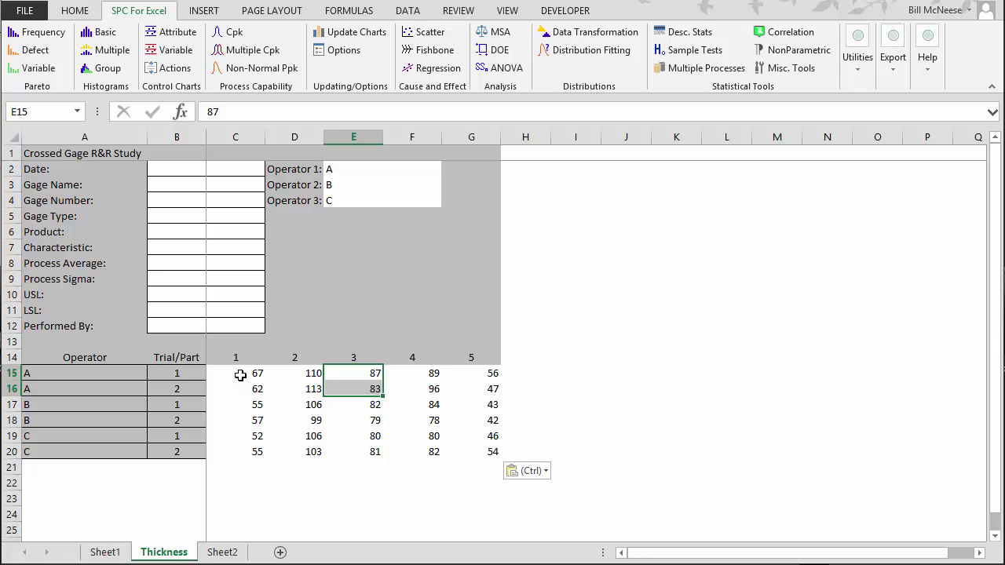
drag(240, 376, 243, 384)
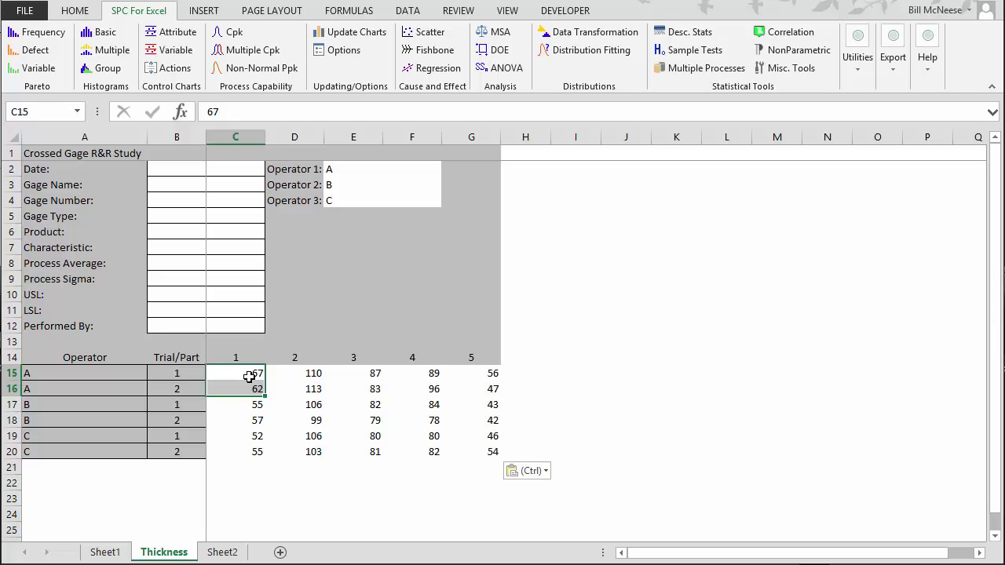
Step: Fill in the study's date as 2/3/2105, gage name My Gage, gage number 100 and gage type Thickness
click(161, 170)
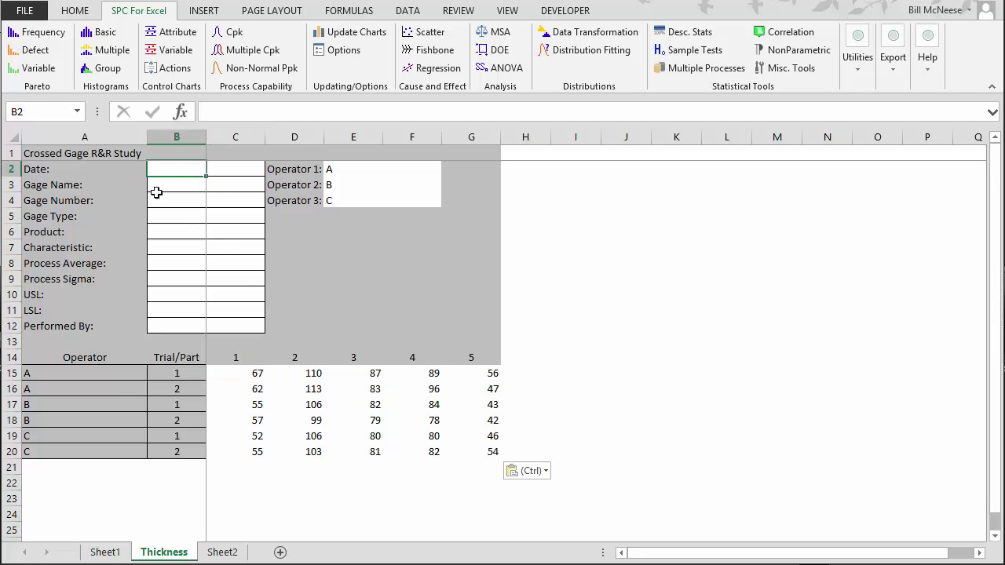
text(2/3/2105)
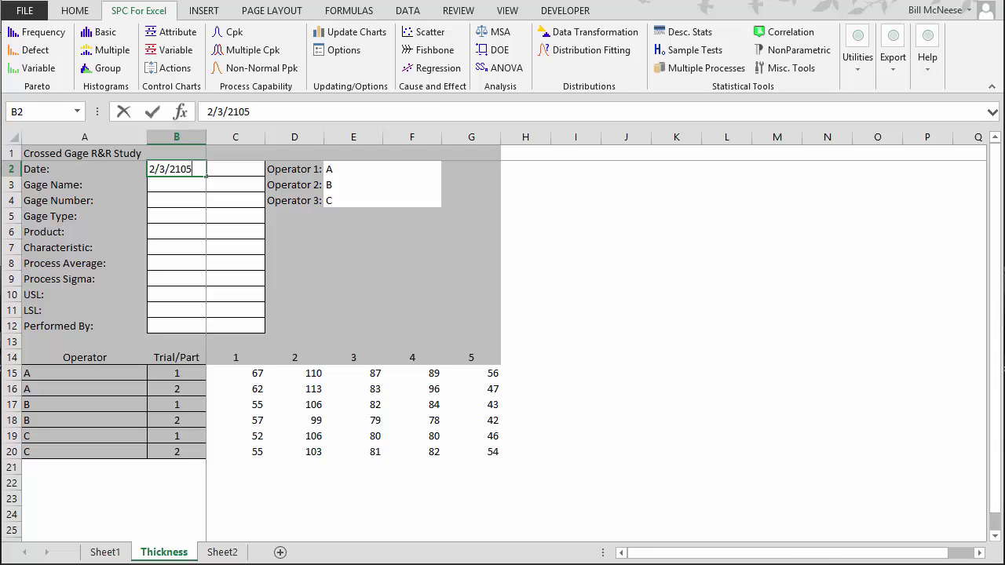
key(Return)
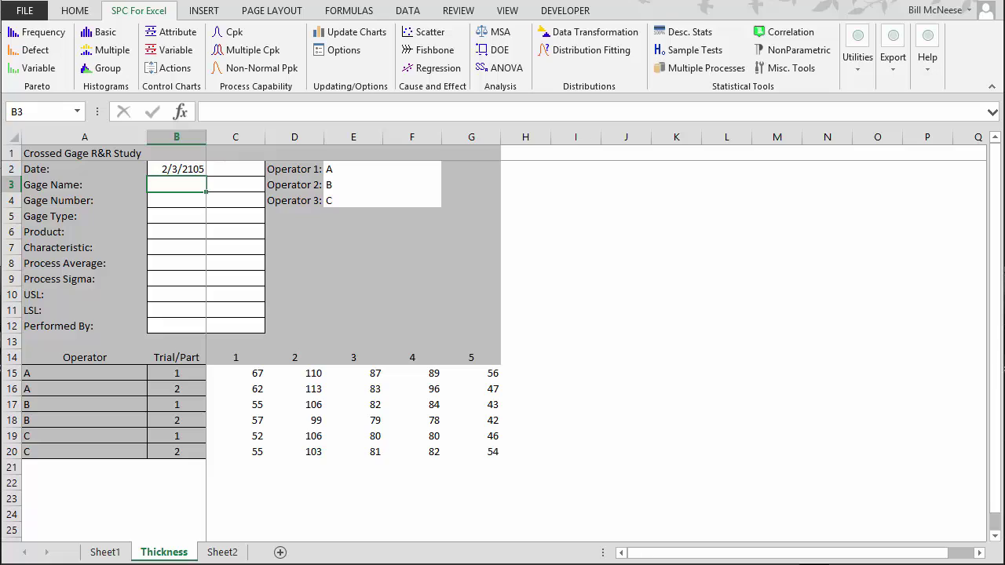
text(My Gage)
key(Return)
text(100)
key(Return)
text(Thickness)
key(Return)
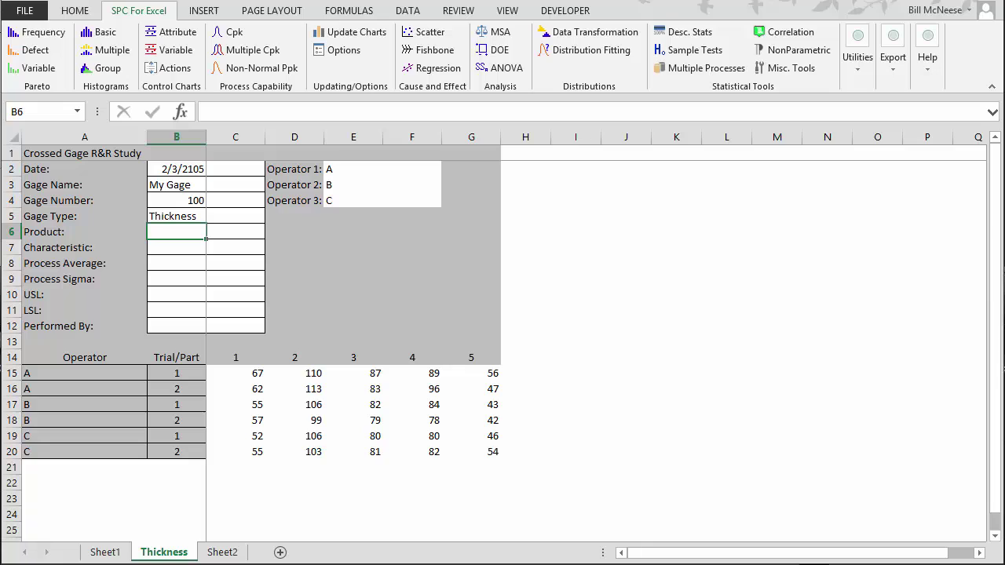
Step: Enter Part as the study's product and Thickness as its characteristic
text(Part)
key(Return)
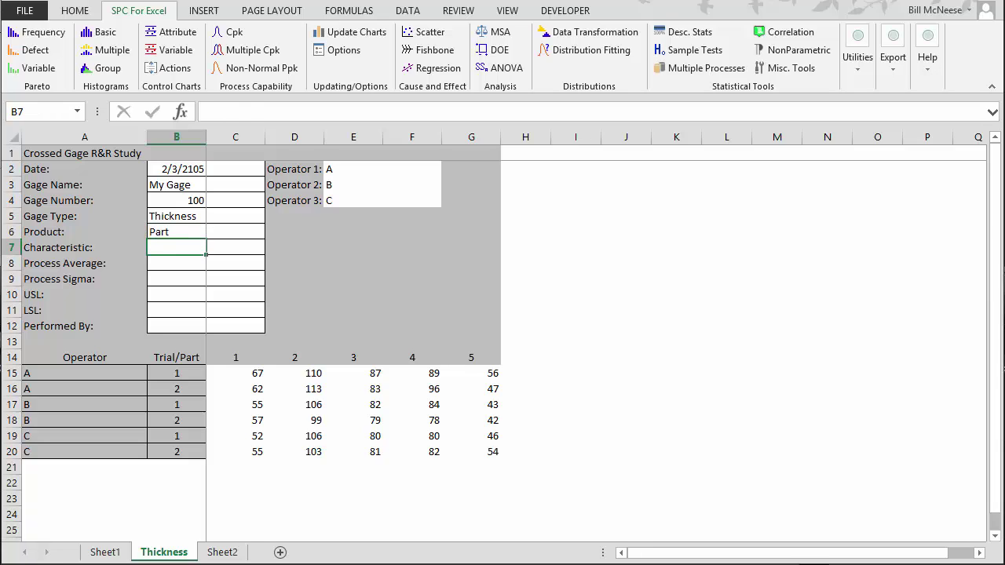
text(Thickness)
key(Return)
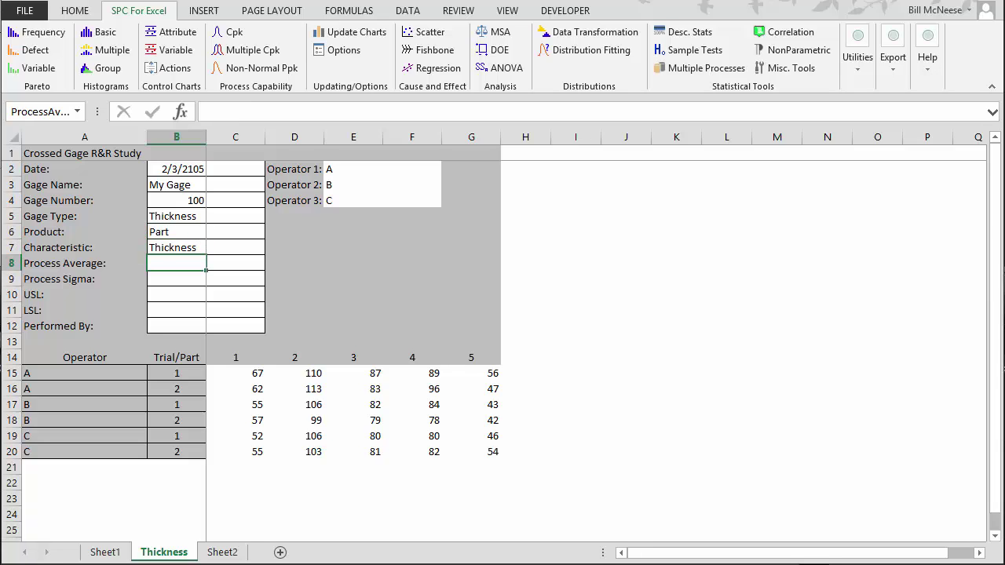
Step: Set the USL to 120 and the LSL to 40, and enter the performer's name in Performed By
click(181, 284)
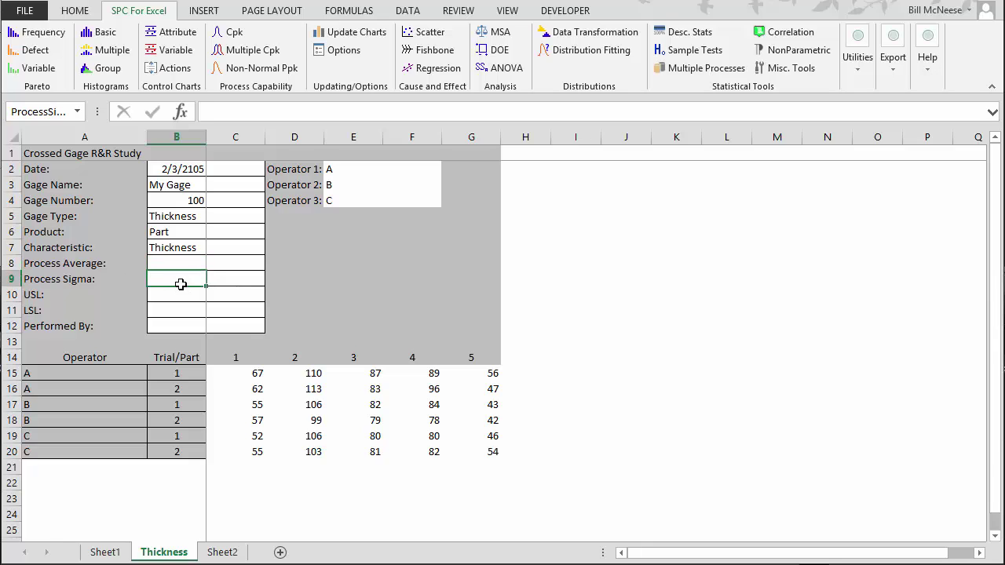
click(152, 298)
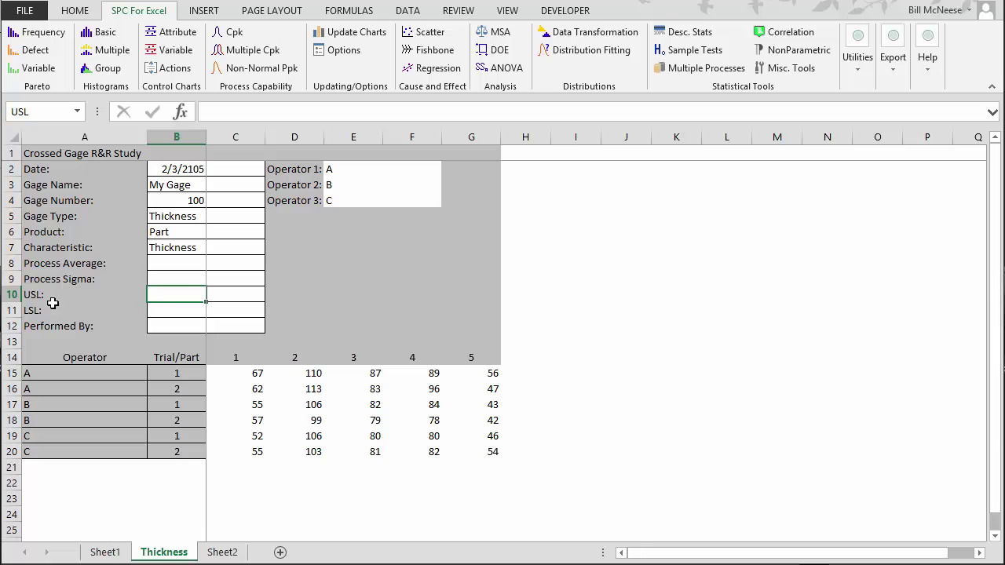
text(120)
key(Return)
text(40)
key(Return)
text(Bill)
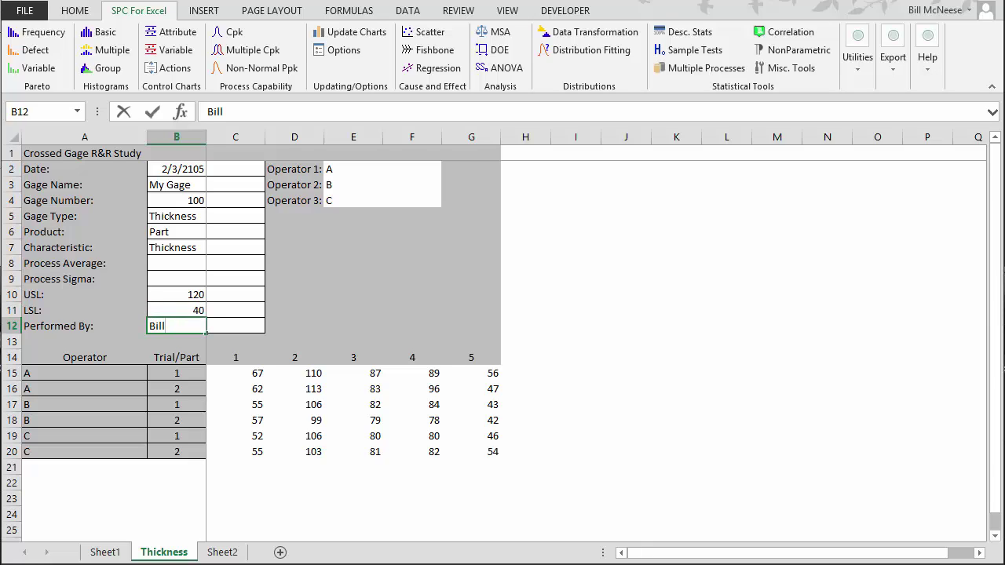
key(Return)
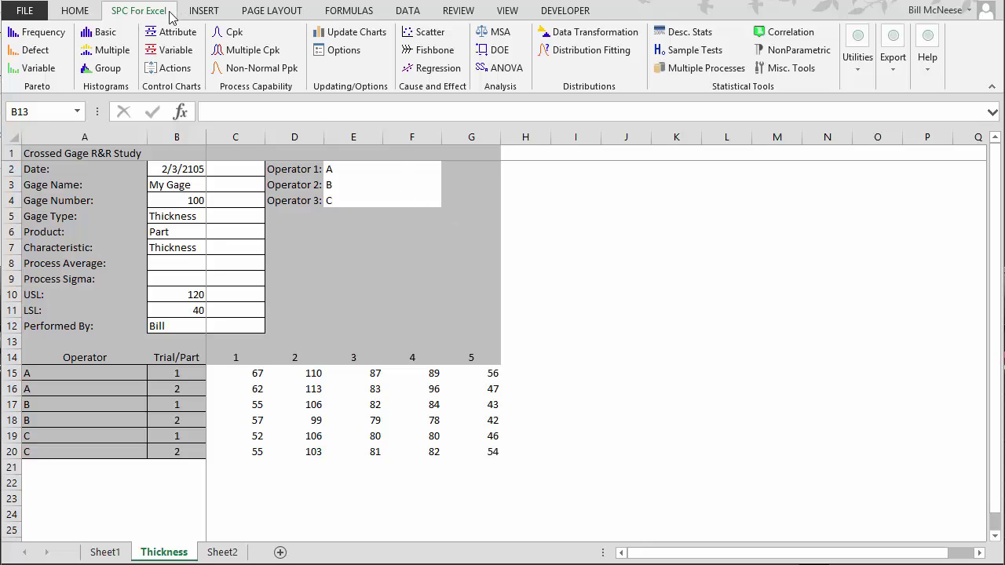
Step: Analyze the Thickness Gage R&R study with the Crossed: EMP Method
click(492, 36)
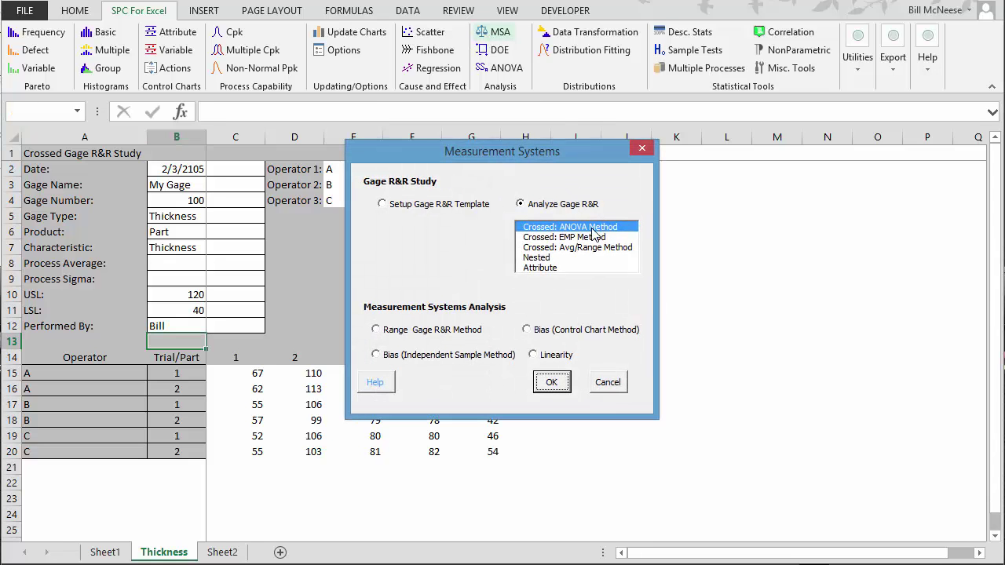
click(573, 237)
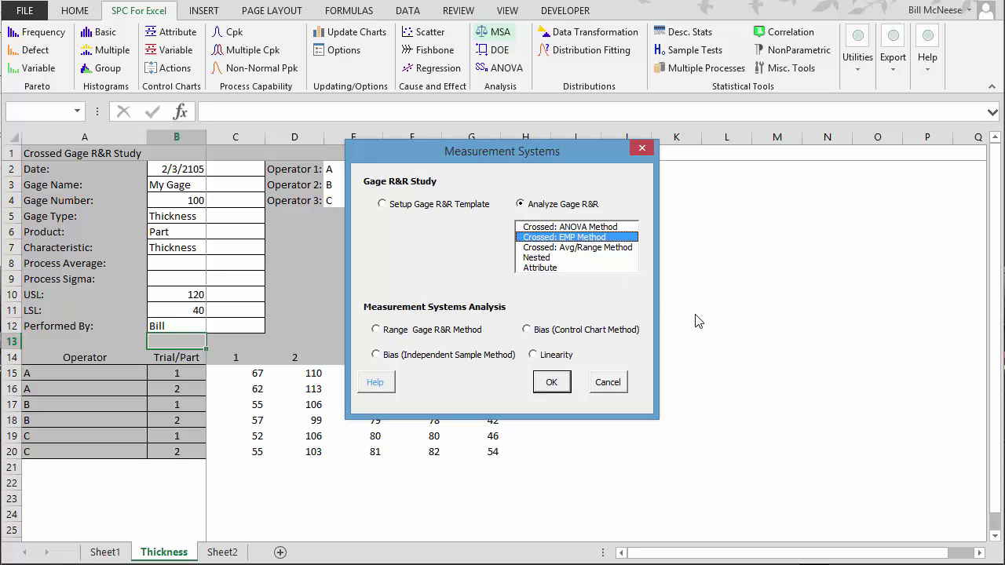
click(561, 388)
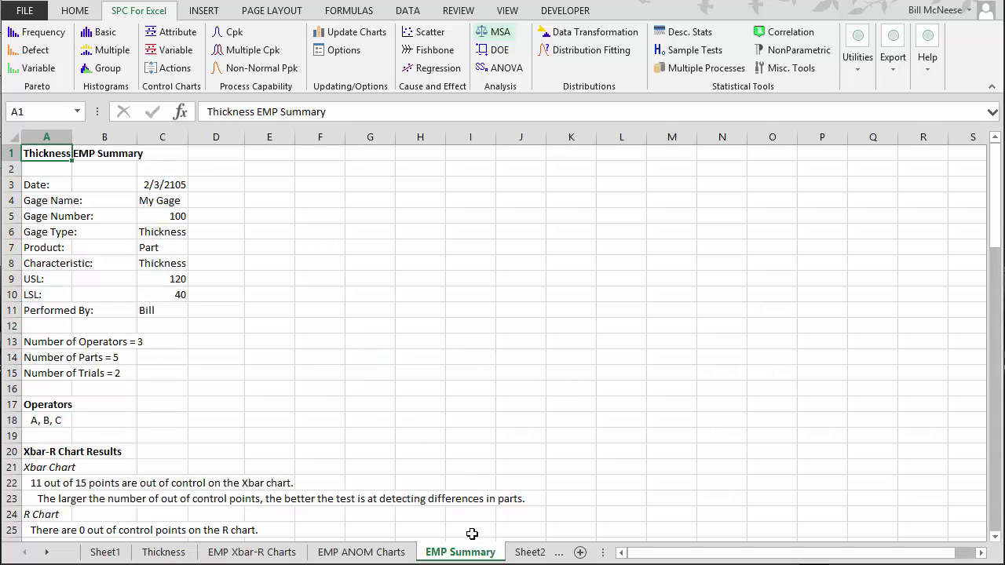
Step: Examine the EMP ANOM charts and the EMP Xbar-R charts produced by the analysis
click(371, 553)
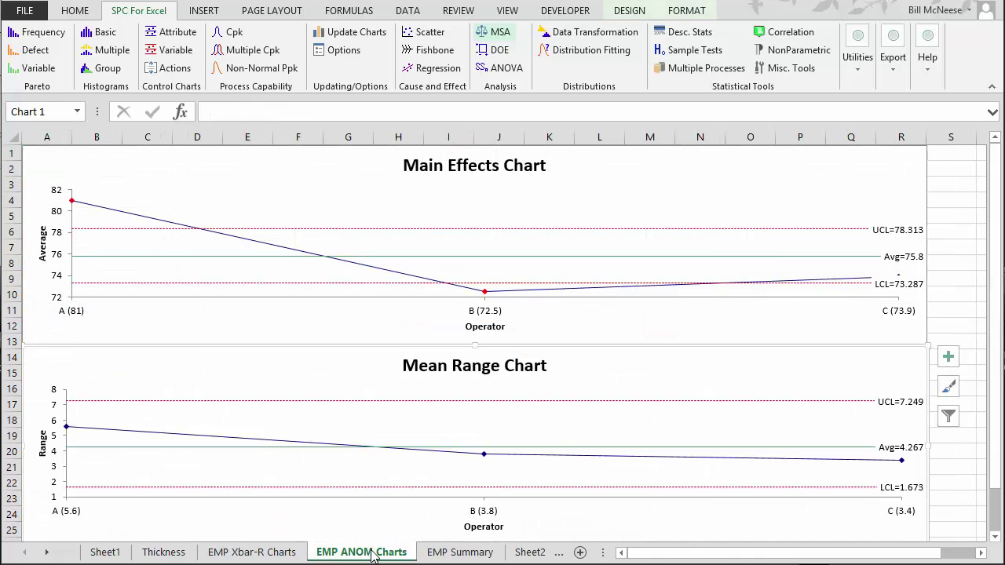
click(261, 553)
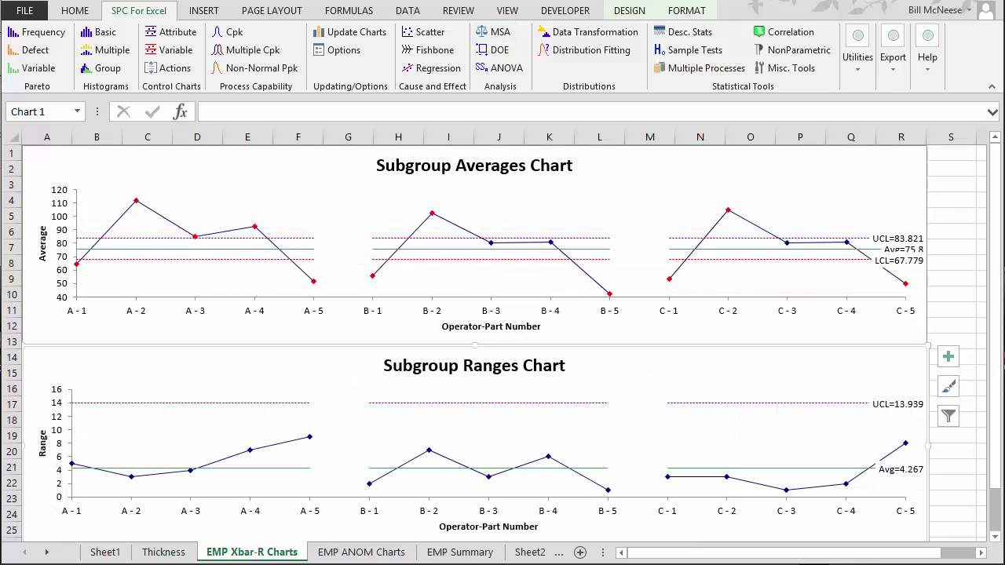
Step: Compare operator A's two trials for part 1 in the Thickness data with the matching points on the EMP Xbar-R charts
click(951, 342)
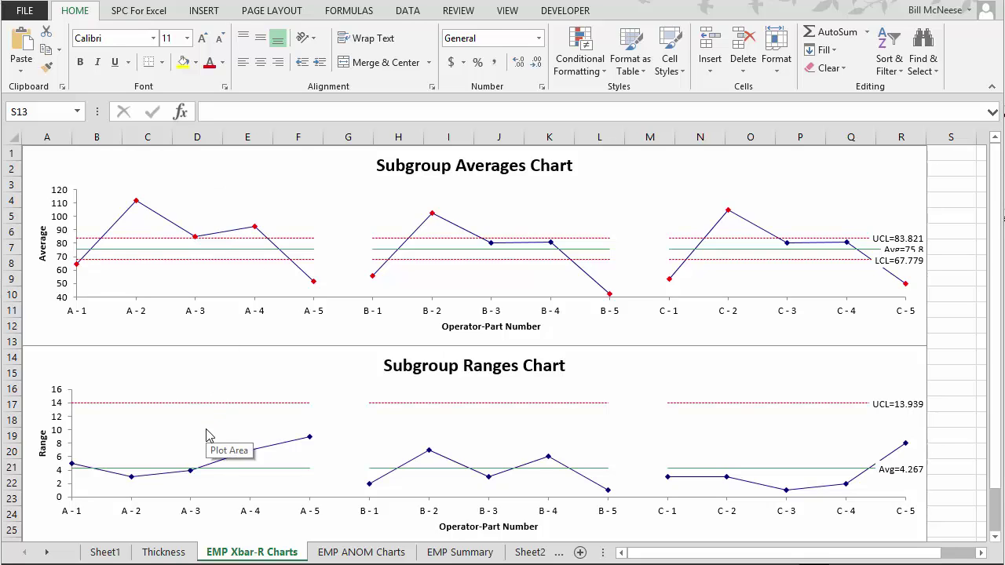
click(163, 553)
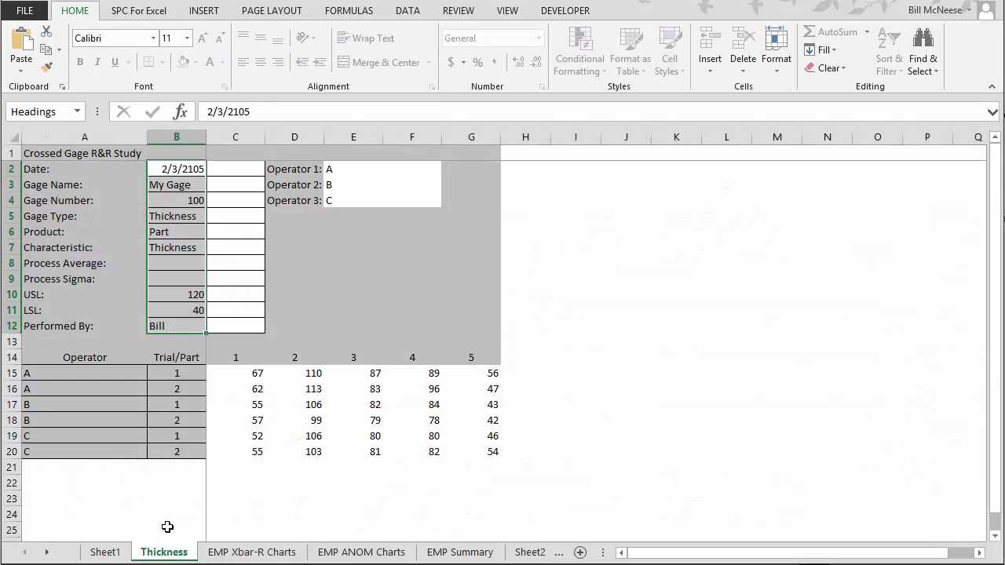
click(238, 376)
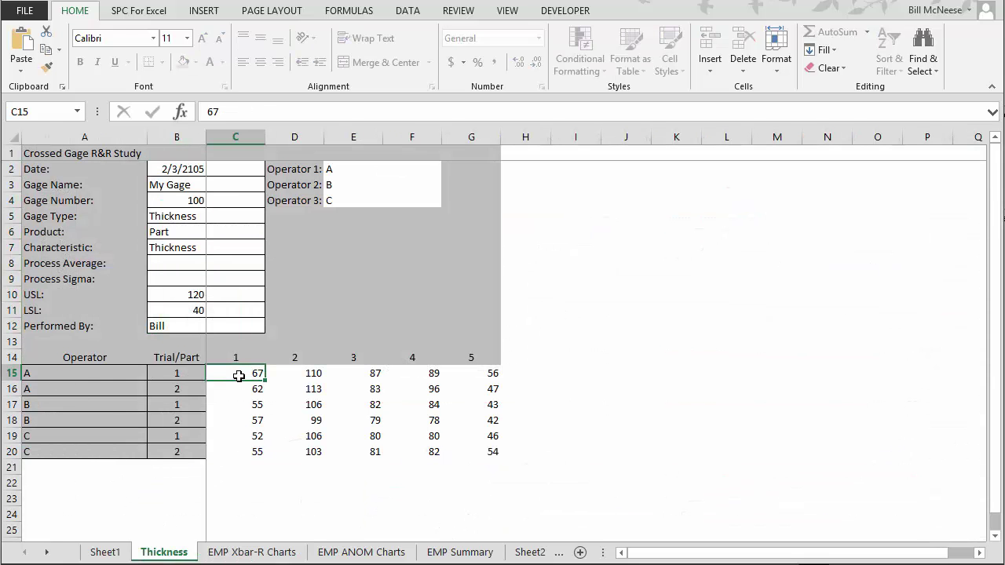
click(242, 390)
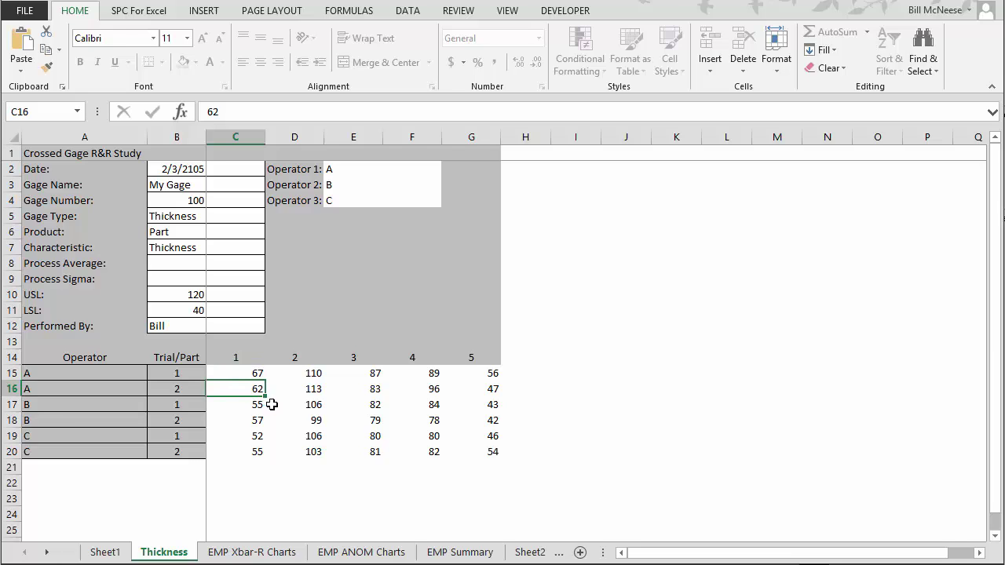
click(274, 552)
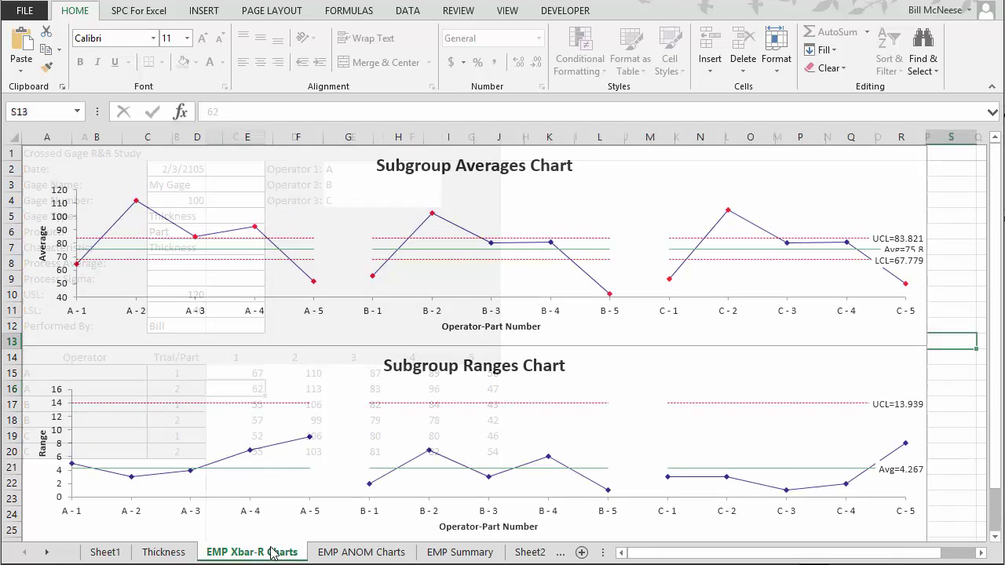
mouse_move(75, 269)
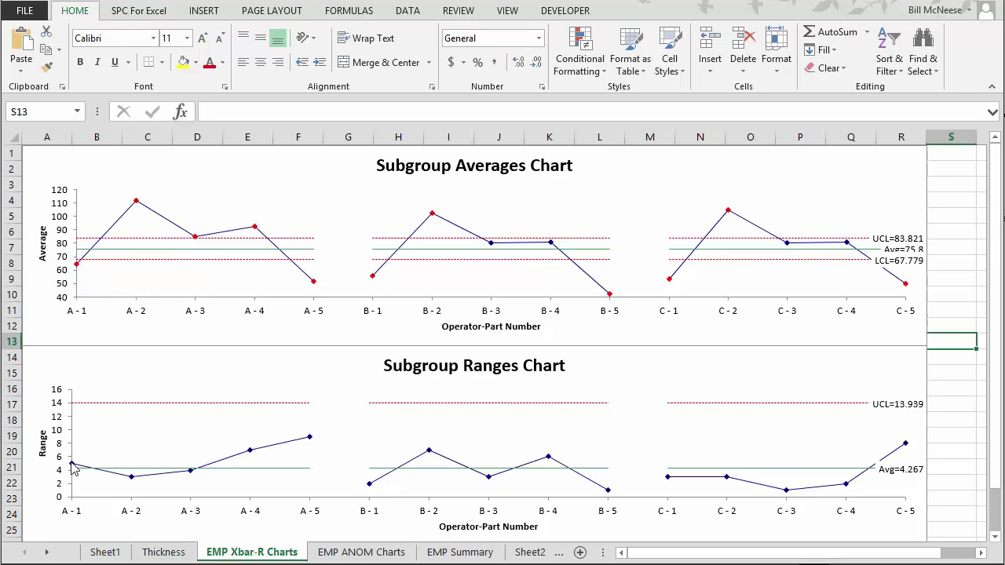
mouse_move(73, 465)
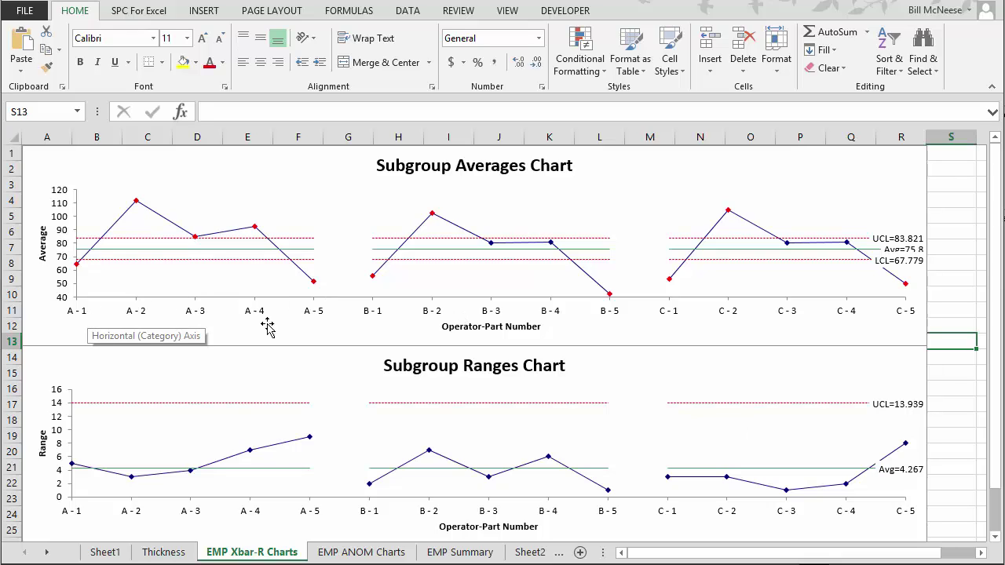
click(305, 410)
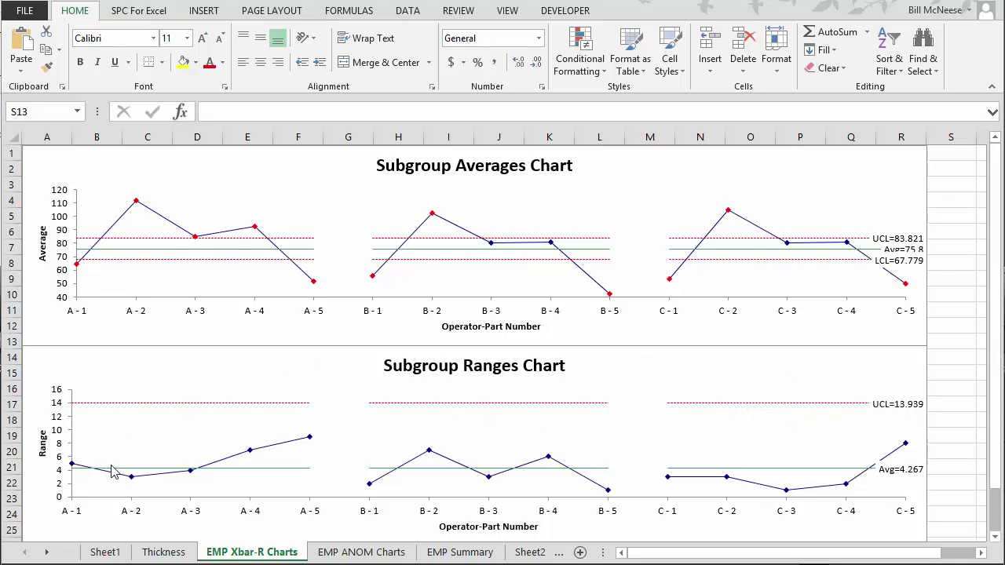
mouse_move(307, 446)
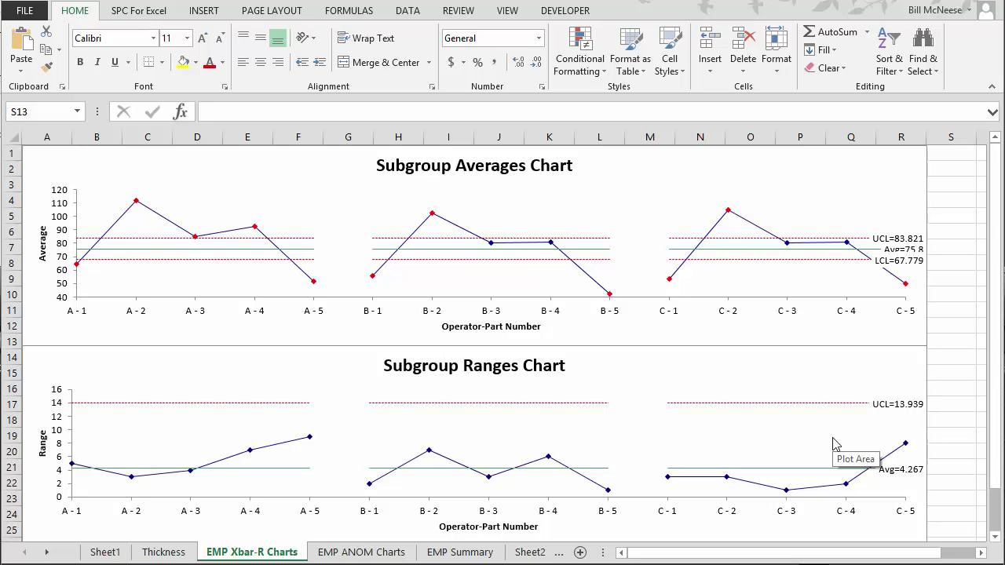
Step: Examine the Main Effects and Mean Range charts, and recheck each operator's pattern on the Subgroup Averages Chart
key(alt+r)
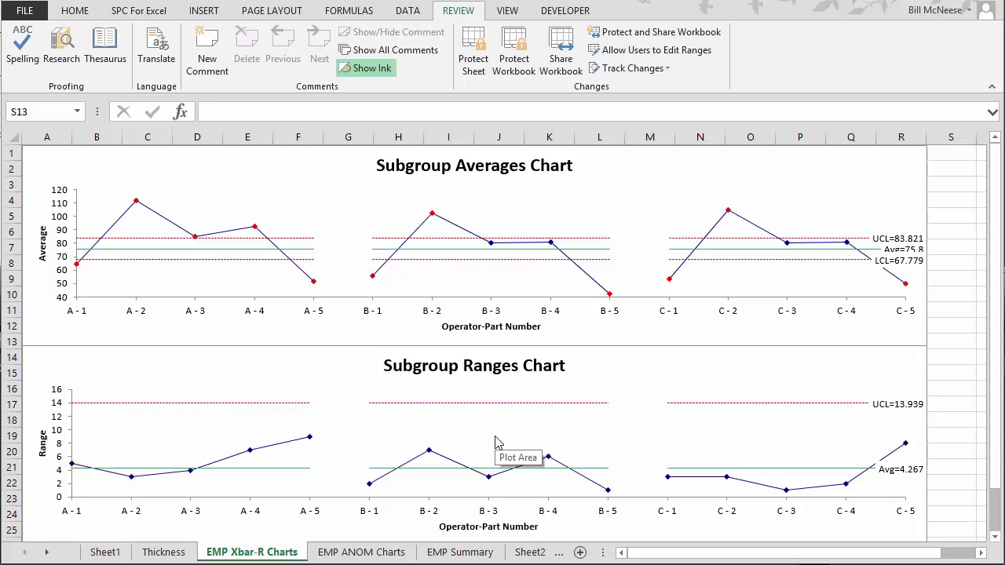
click(343, 556)
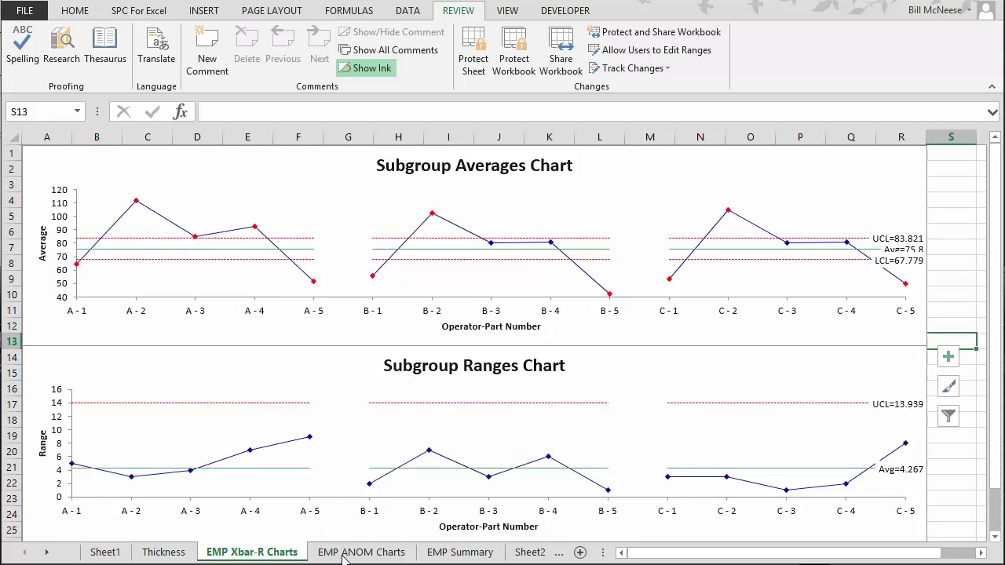
click(343, 556)
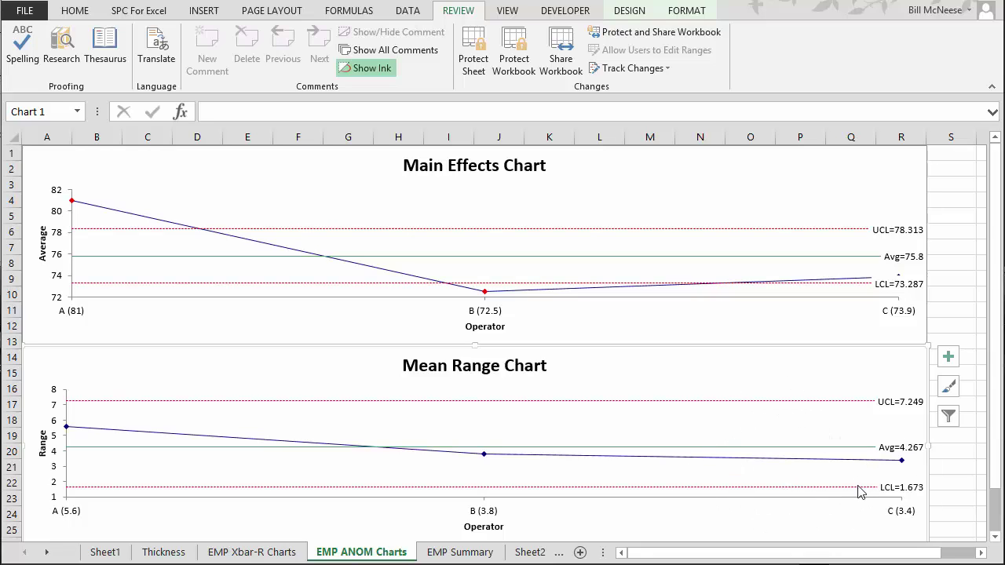
mouse_move(859, 493)
key(ctrl+Page_Up)
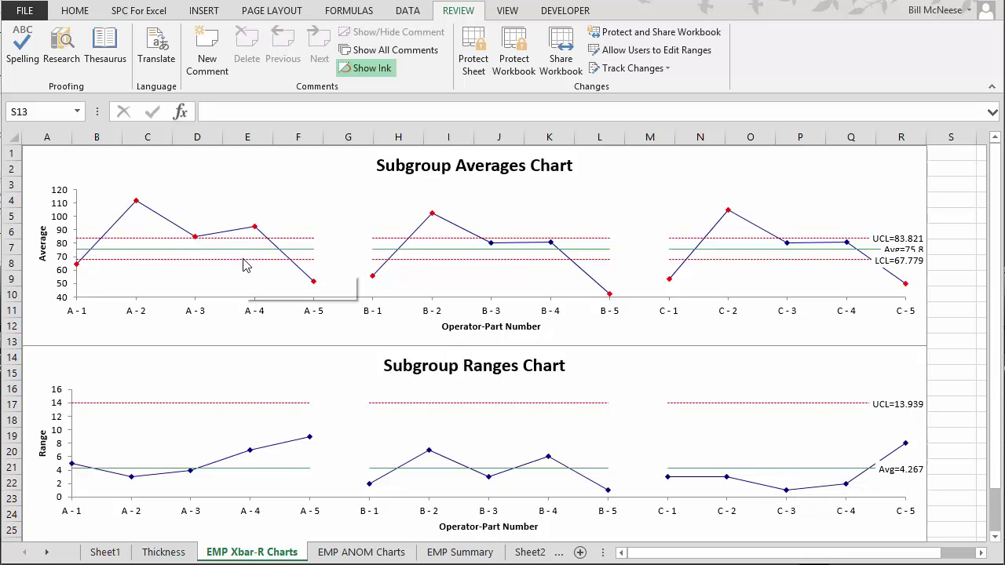
mouse_move(244, 265)
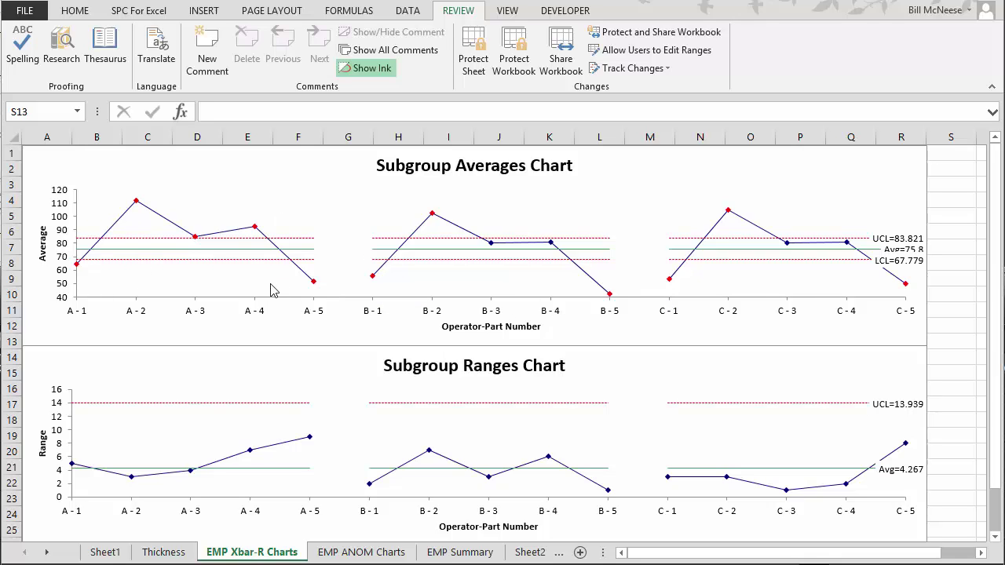
mouse_move(594, 266)
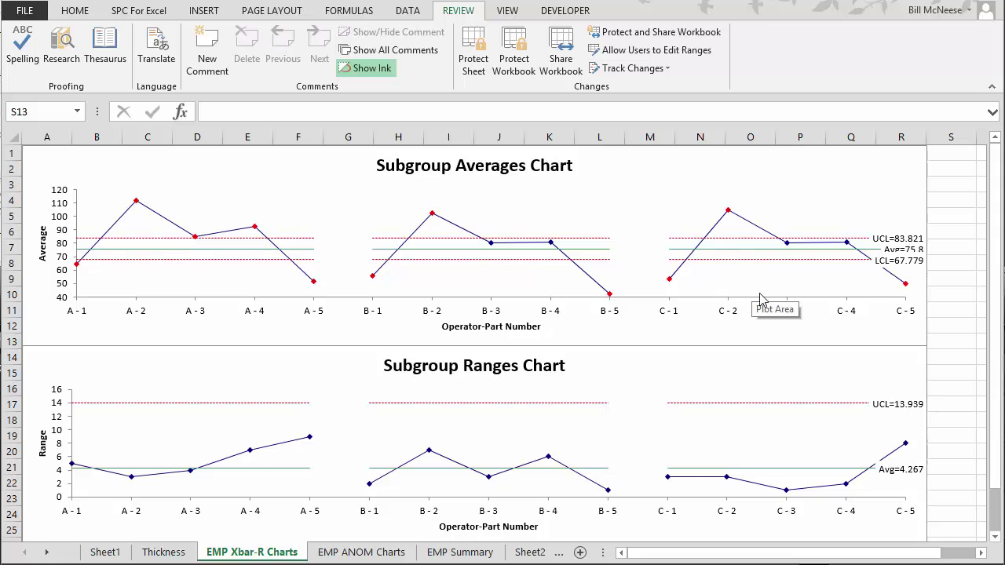
Step: Move the LCL label on the Main Effects Chart down so that it clears operator C's data point
click(361, 551)
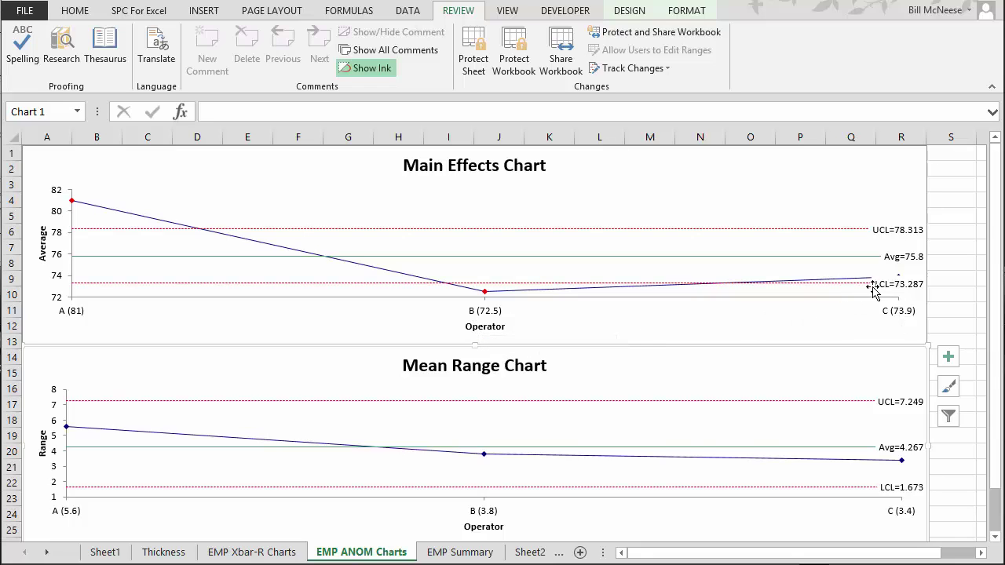
click(896, 283)
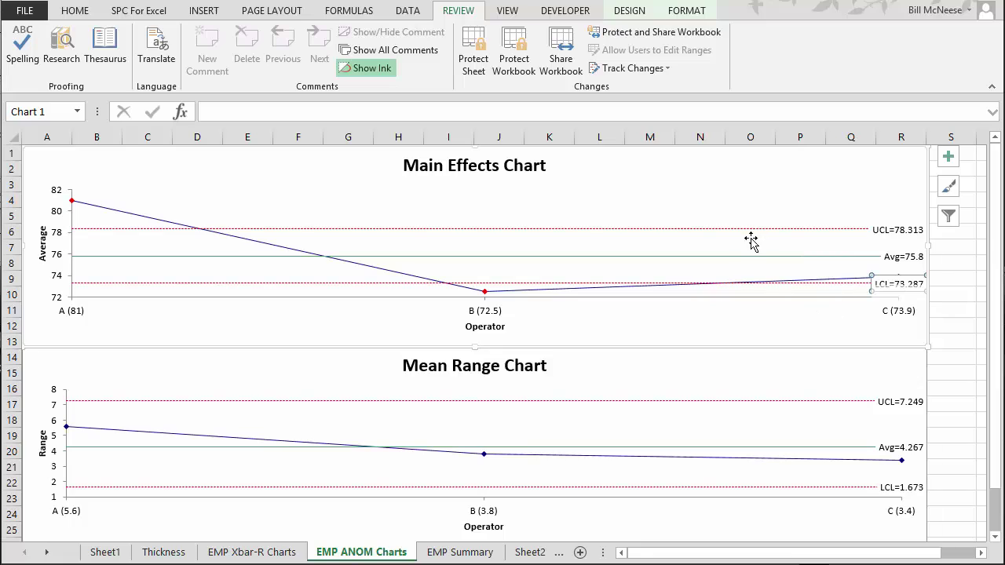
mouse_move(837, 289)
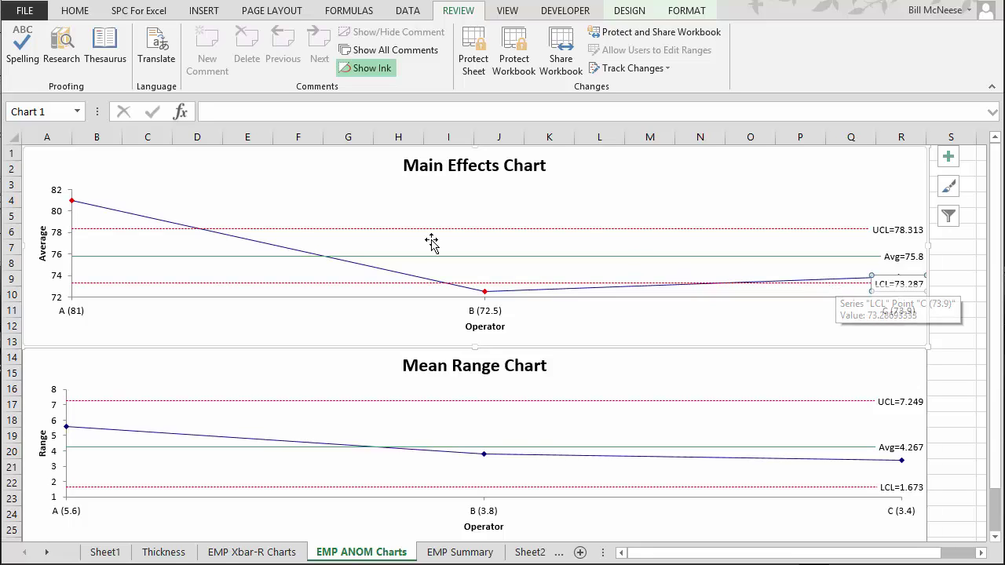
mouse_move(75, 207)
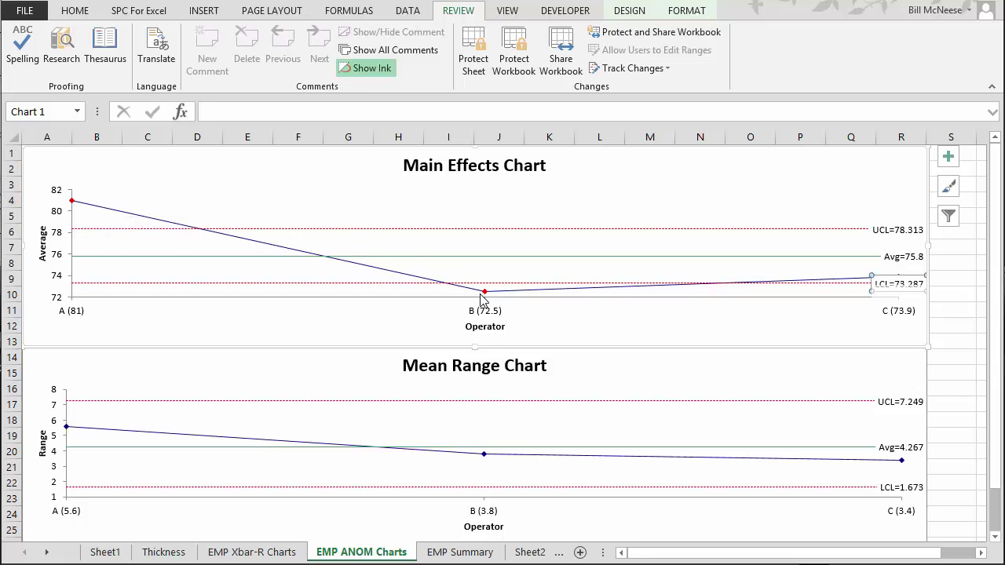
click(794, 314)
click(899, 289)
drag(890, 282, 876, 294)
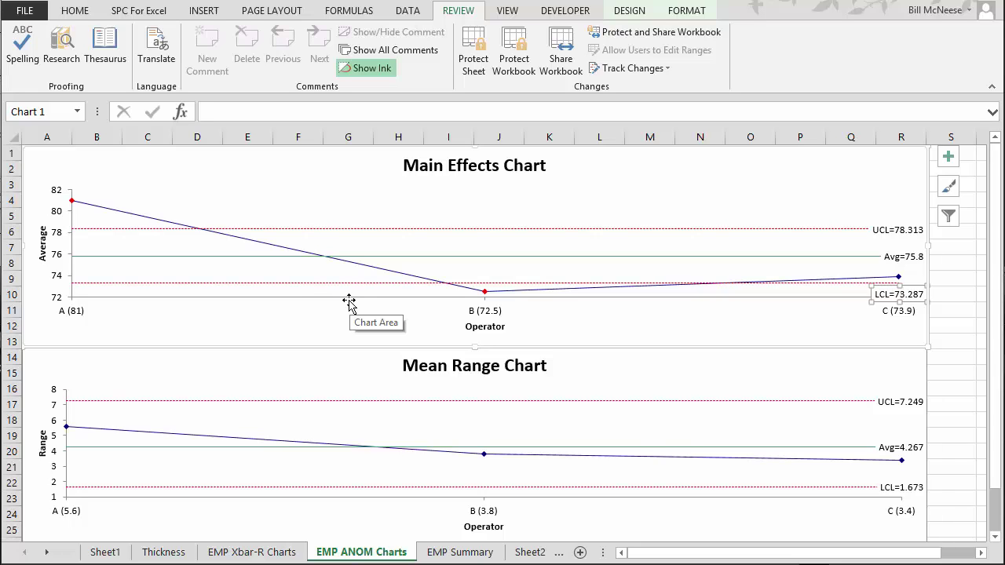
Step: Read the study details and the Xbar-R, ANOME and ANOMR chart results in the EMP Summary
key(ctrl+Page_Down)
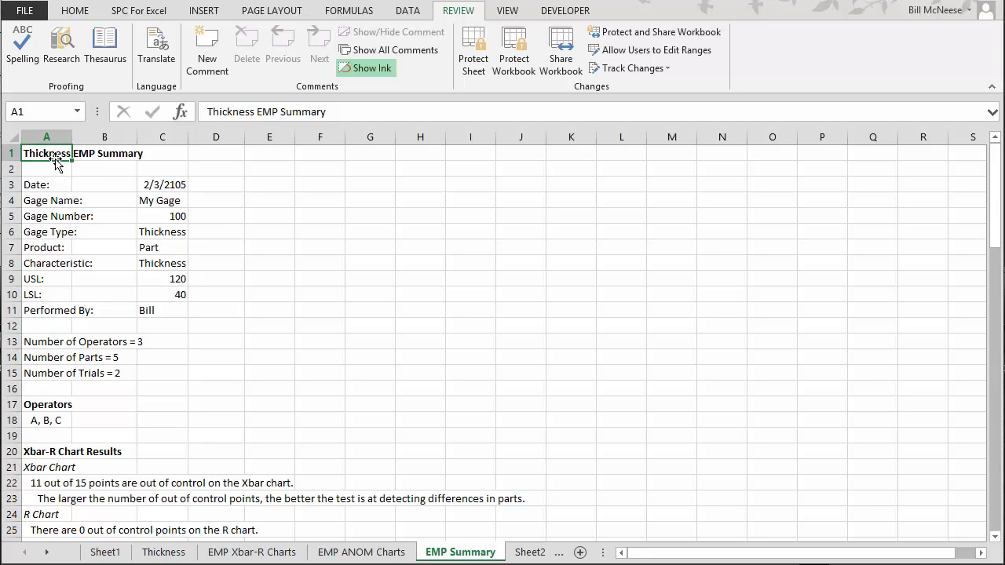
drag(50, 184, 176, 312)
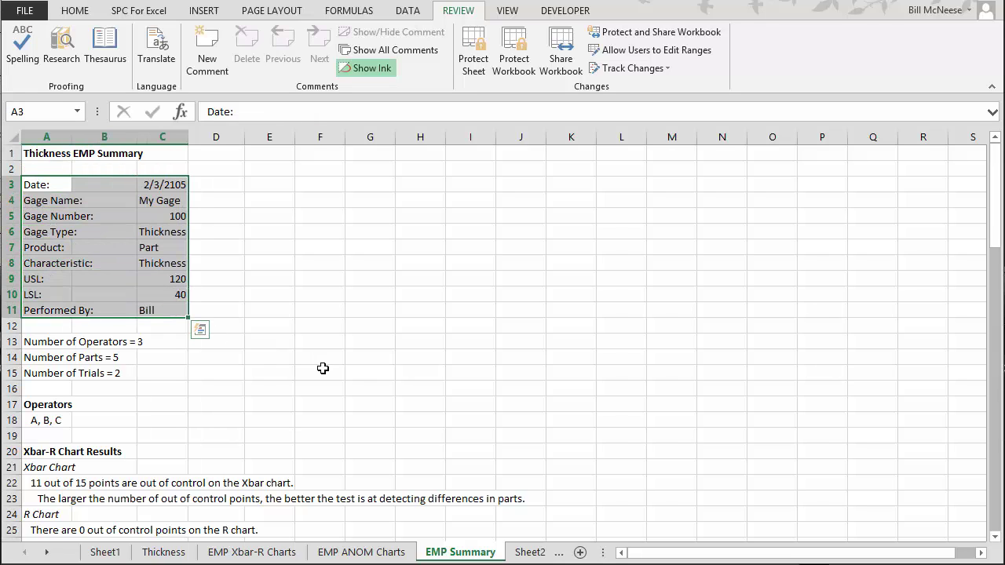
click(48, 352)
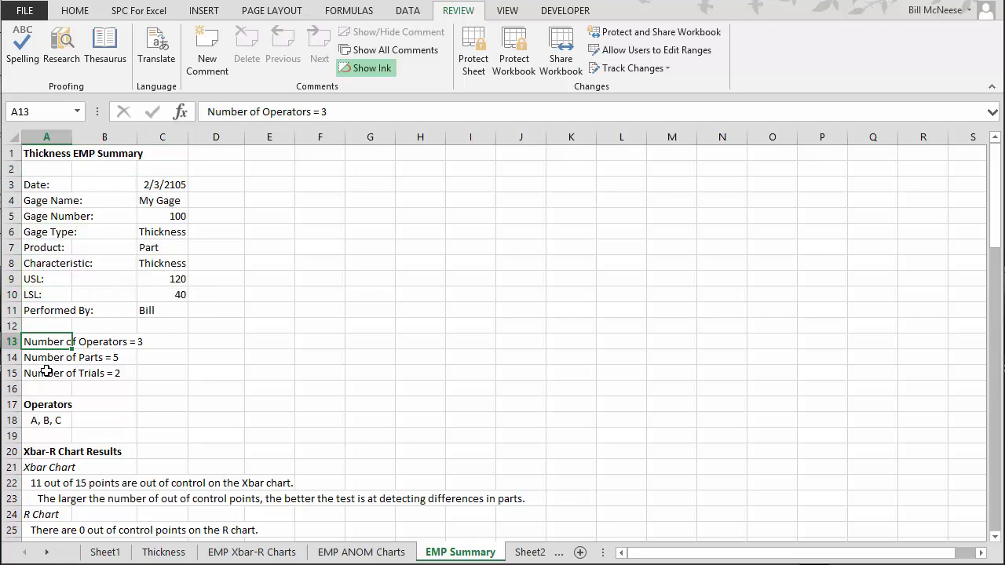
click(45, 422)
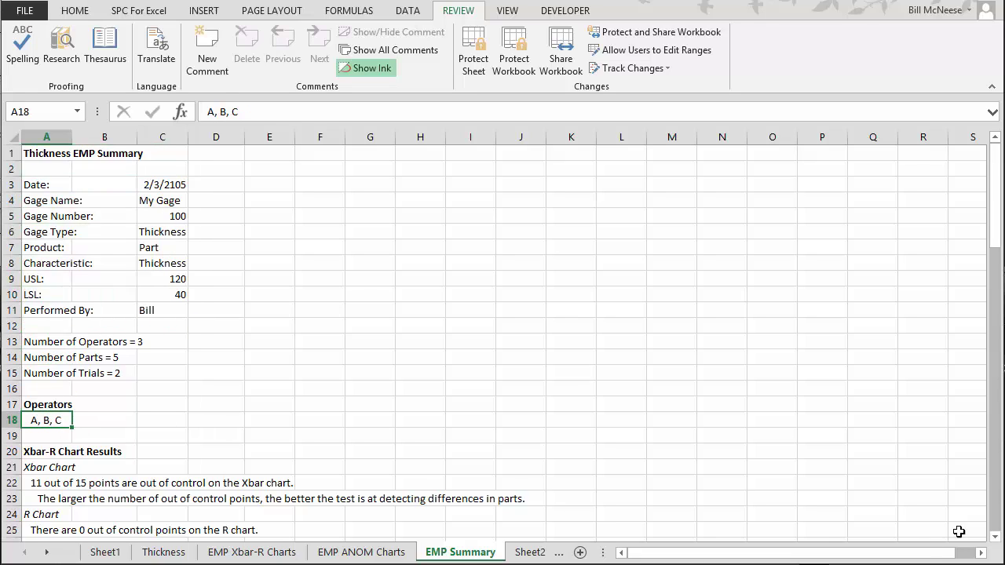
drag(994, 206, 994, 263)
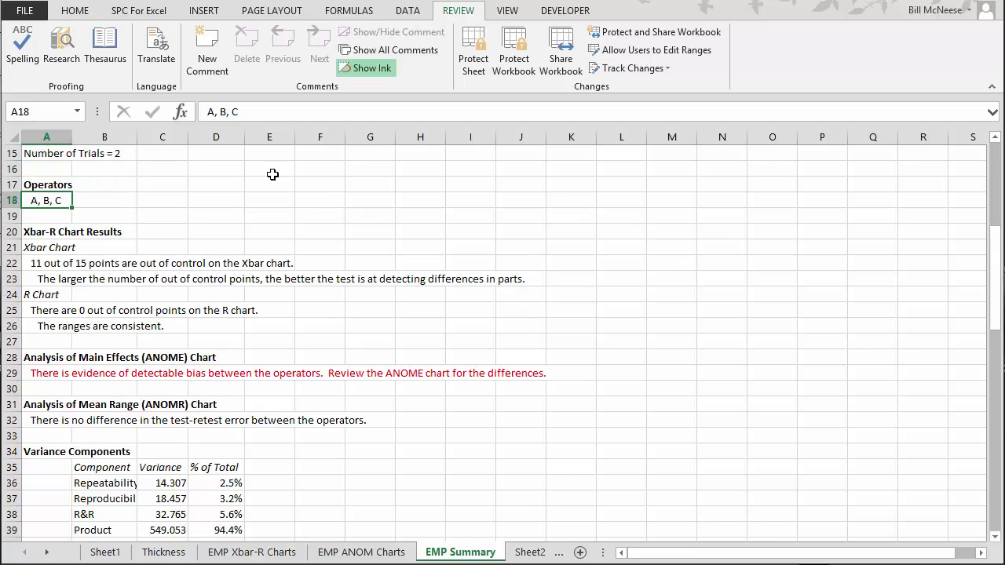
click(42, 263)
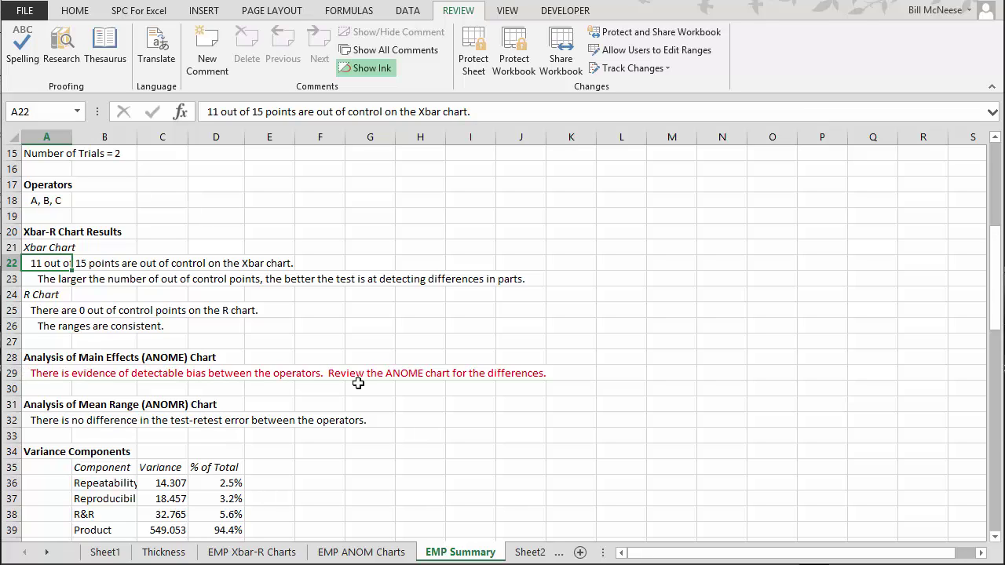
click(56, 420)
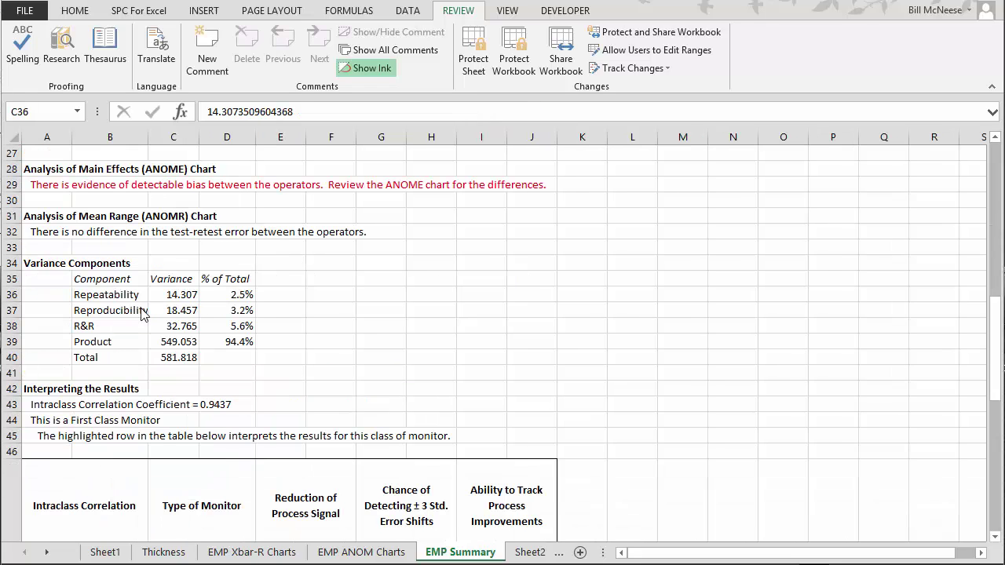
Step: Review the repeatability and reproducibility variance components in the EMP Summary against the Xbar-R and ANOM charts
click(43, 265)
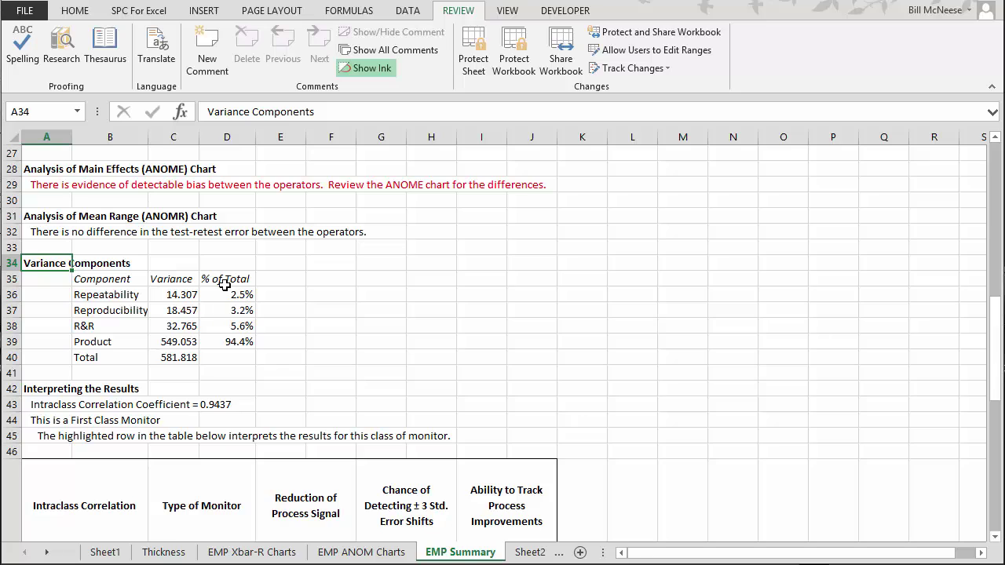
click(118, 295)
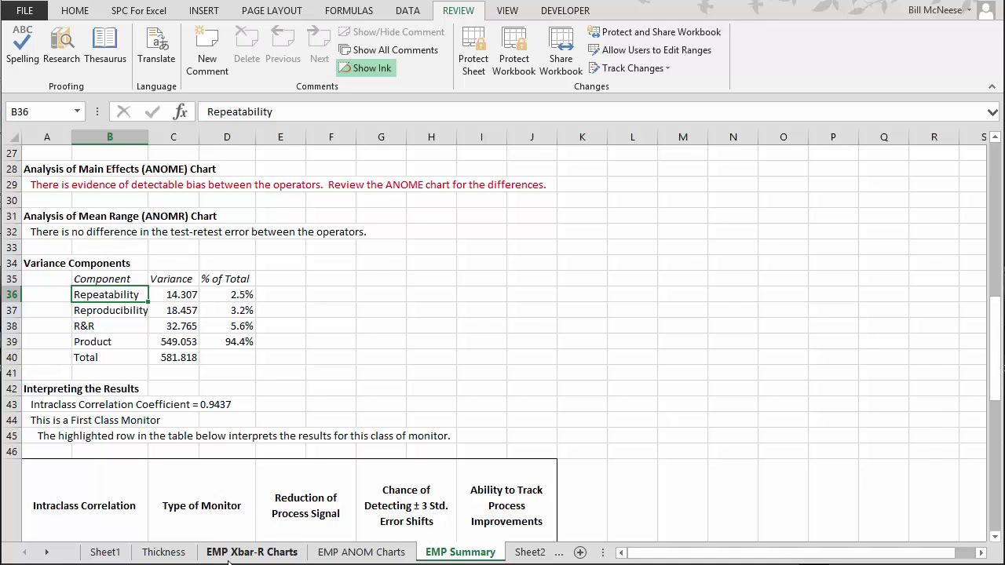
click(252, 552)
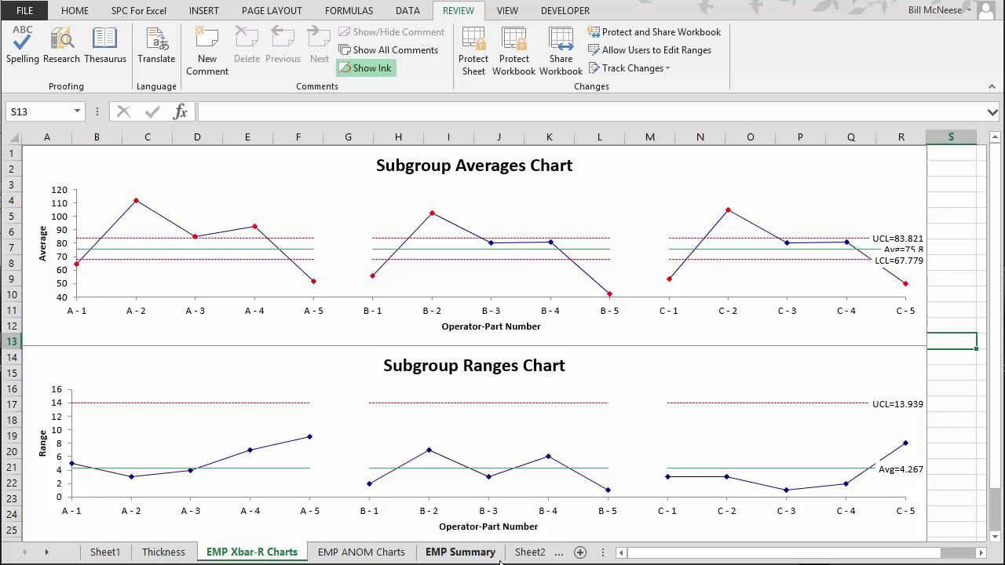
click(443, 553)
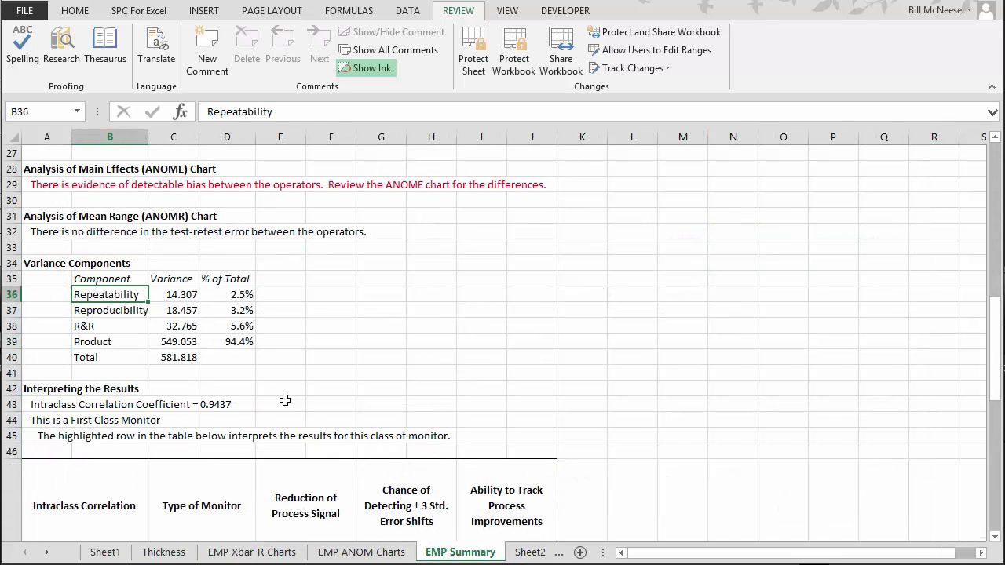
click(171, 296)
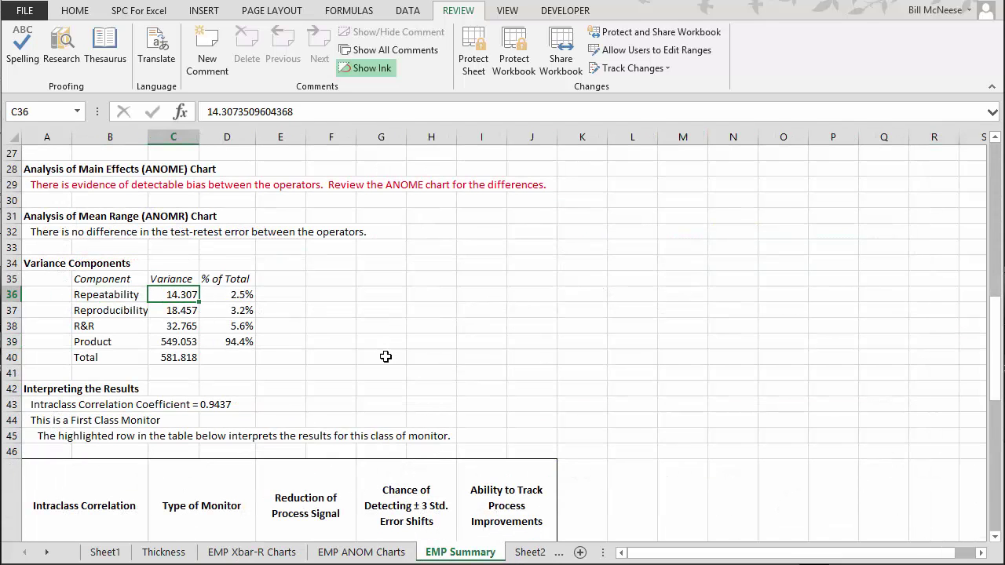
click(106, 309)
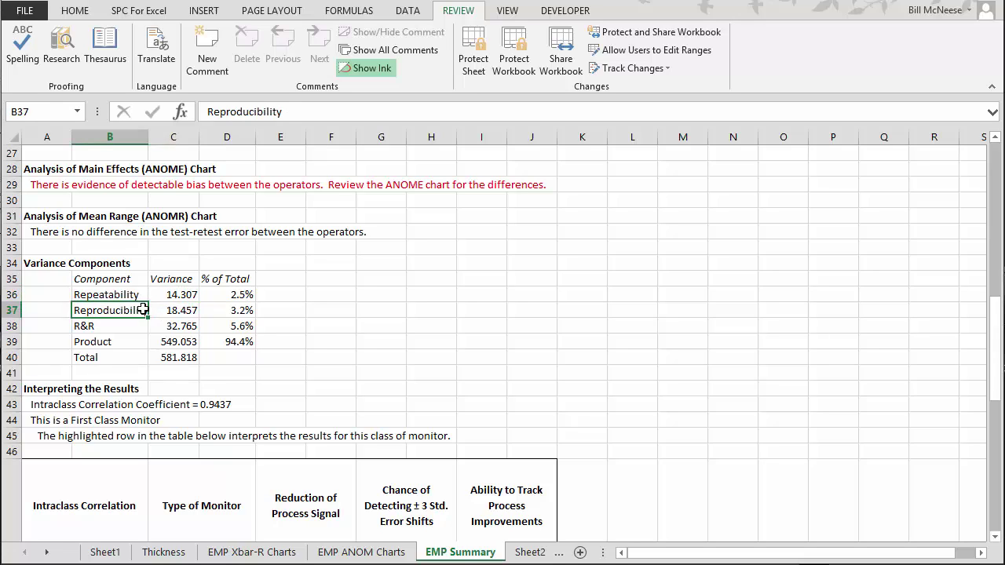
click(163, 315)
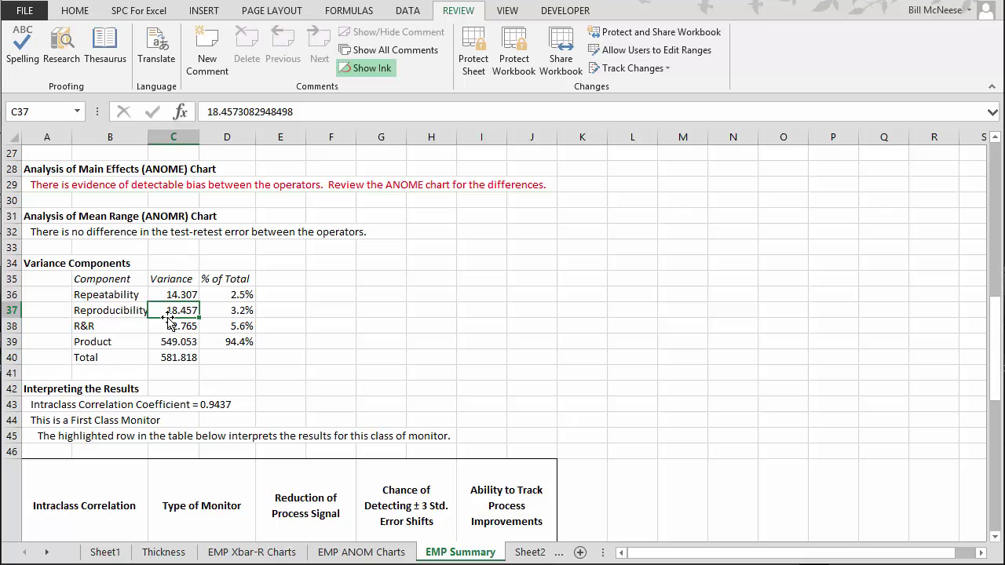
click(329, 552)
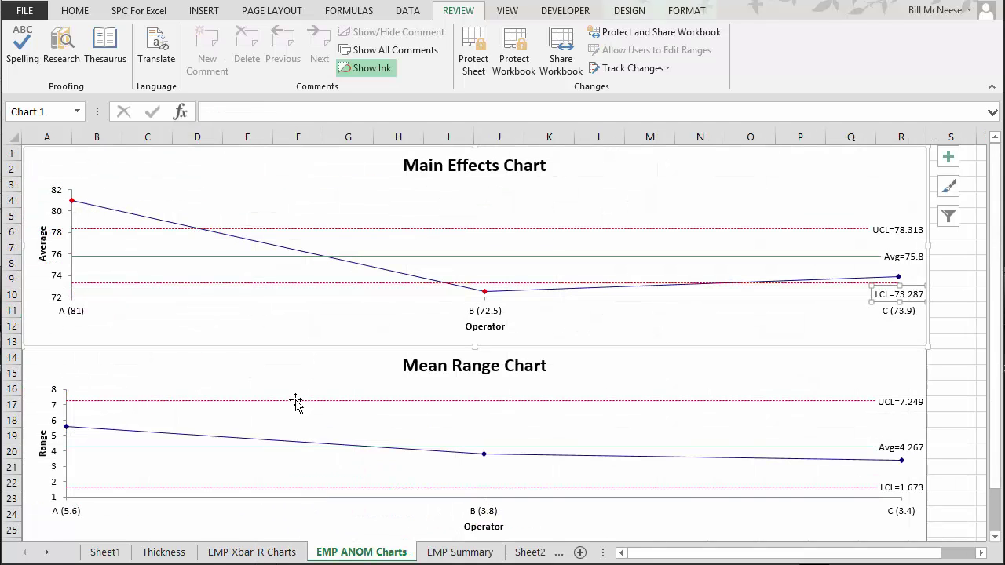
Step: Return to the EMP Summary and review the product and total variances under Variance Components
click(471, 555)
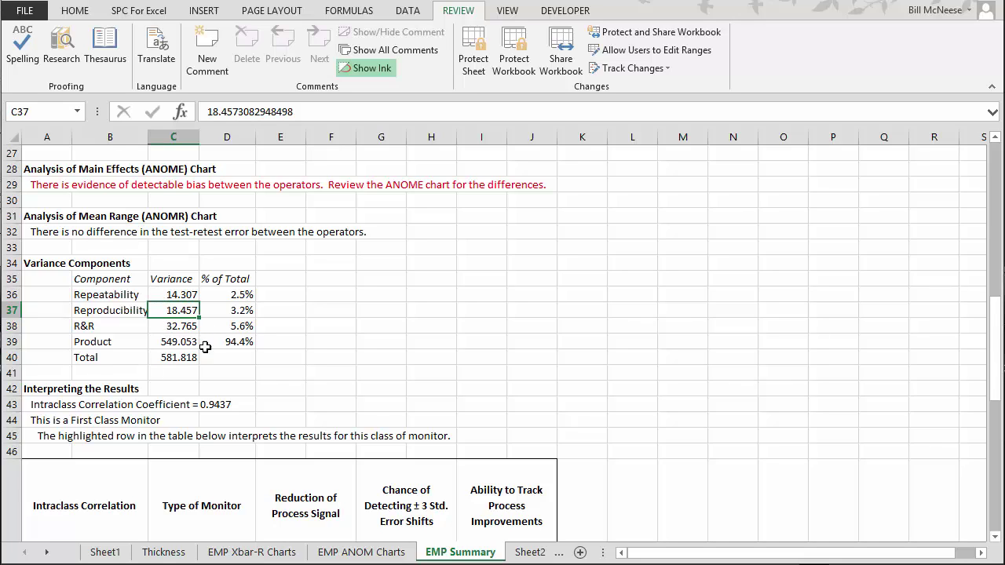
click(168, 343)
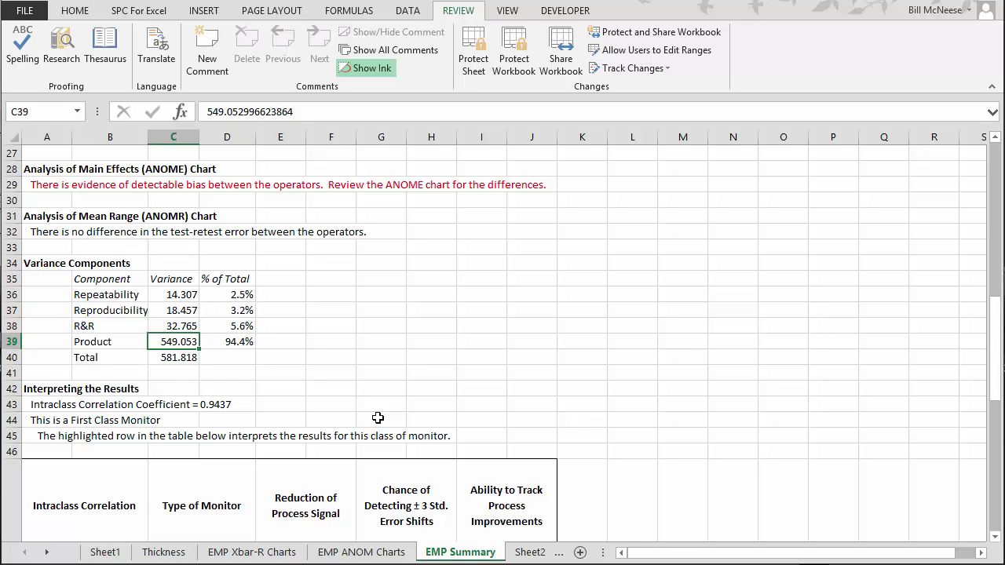
click(174, 359)
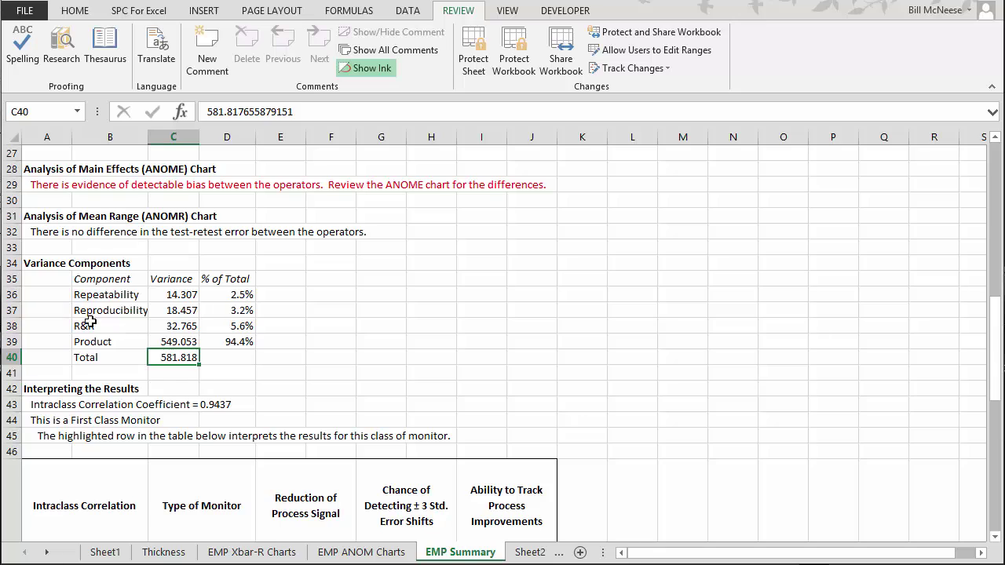
Step: Compare the % of Total values for repeatability, reproducibility, R&R and product in the variance components table
click(221, 295)
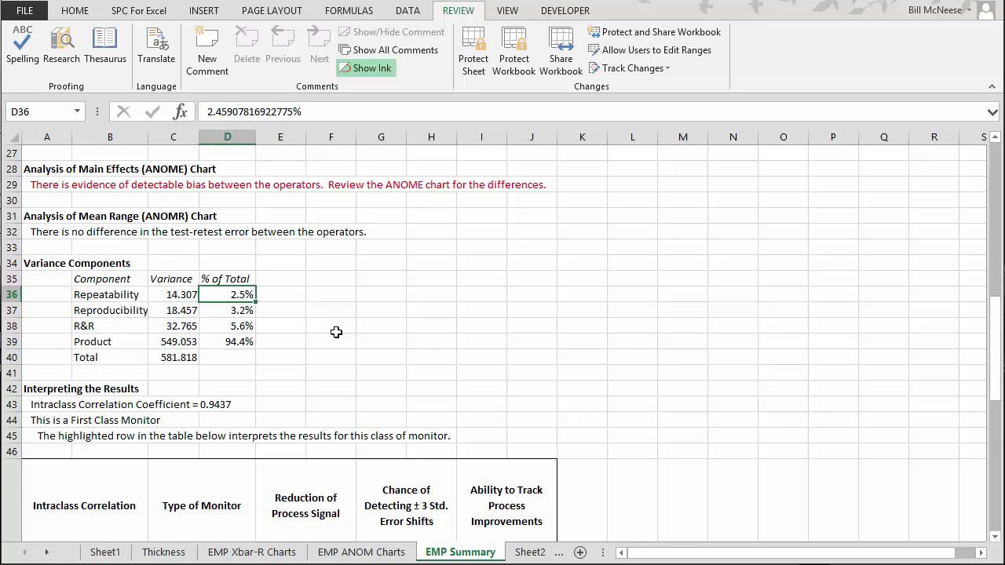
click(221, 308)
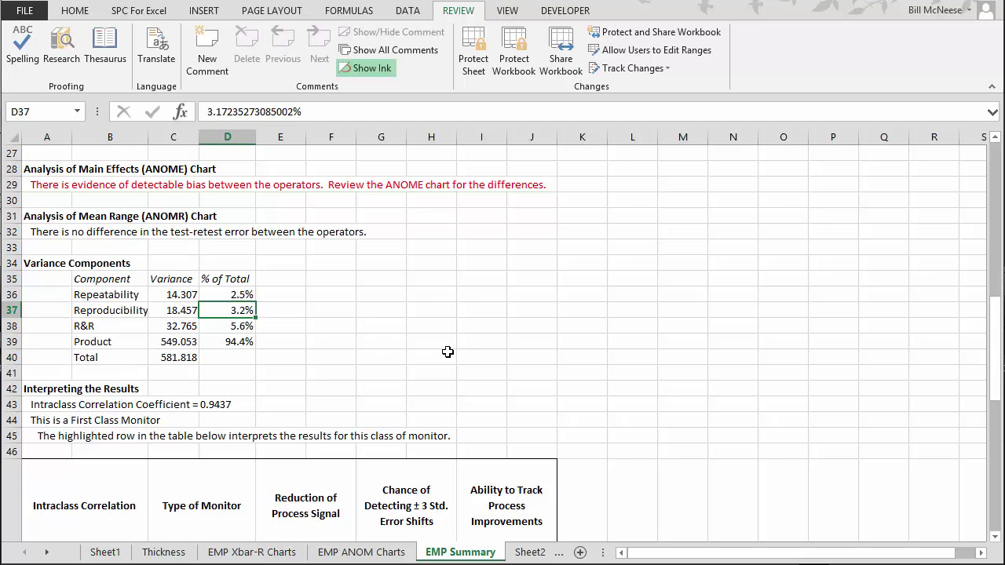
click(236, 323)
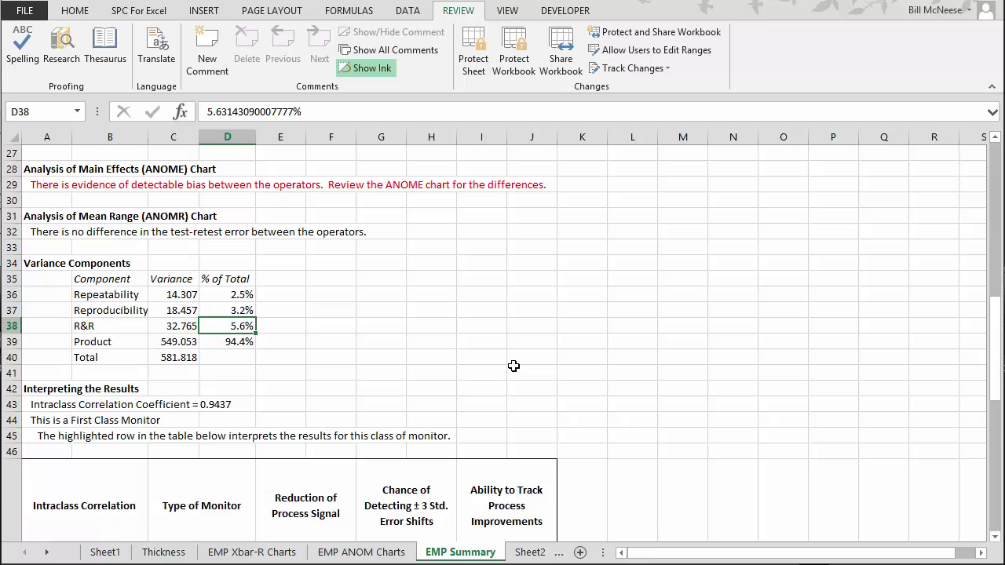
click(212, 344)
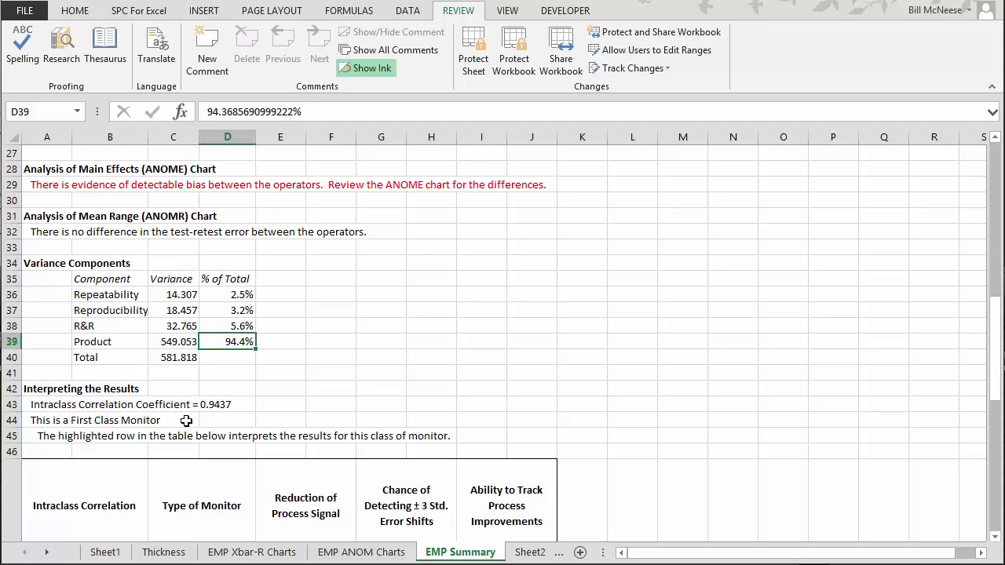
click(109, 343)
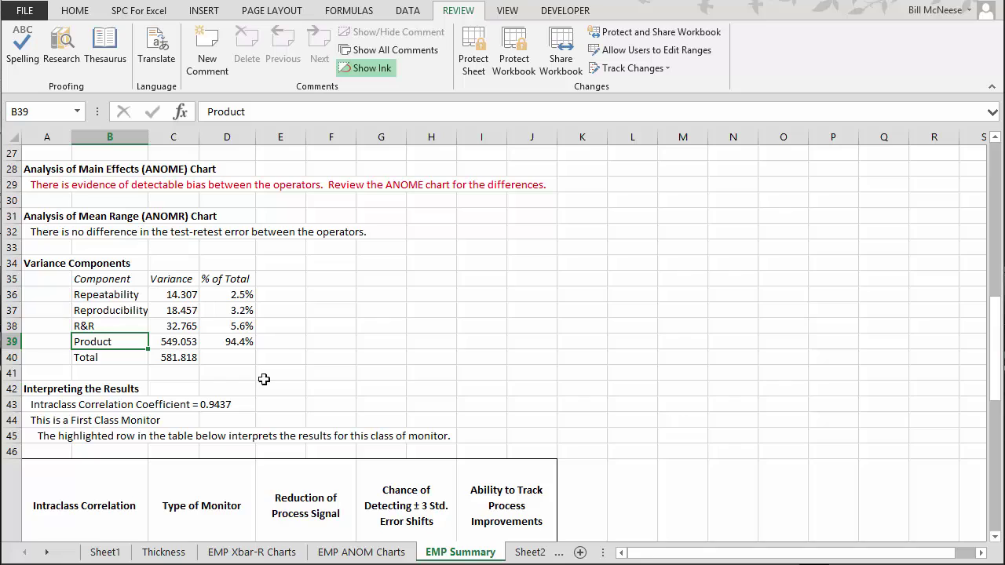
Step: Read the intraclass correlation coefficient and the monitor class table, covering signal reduction, shift detection and ability to track process improvements
click(32, 402)
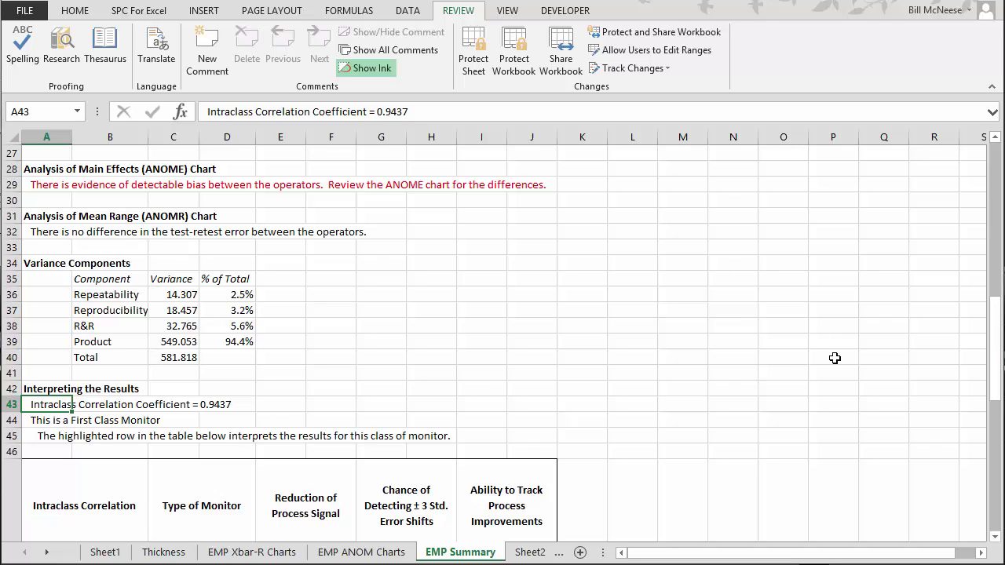
drag(997, 319, 997, 403)
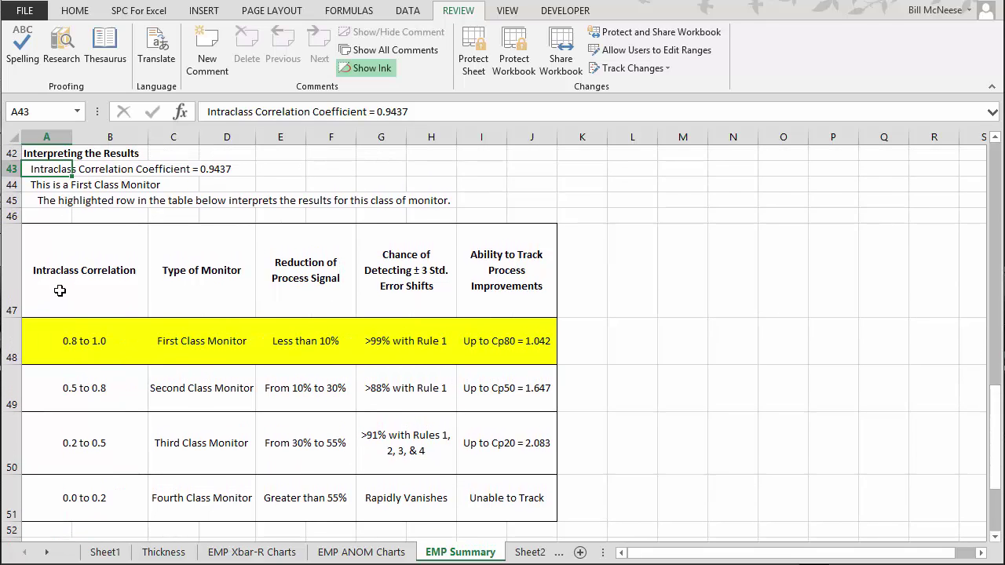
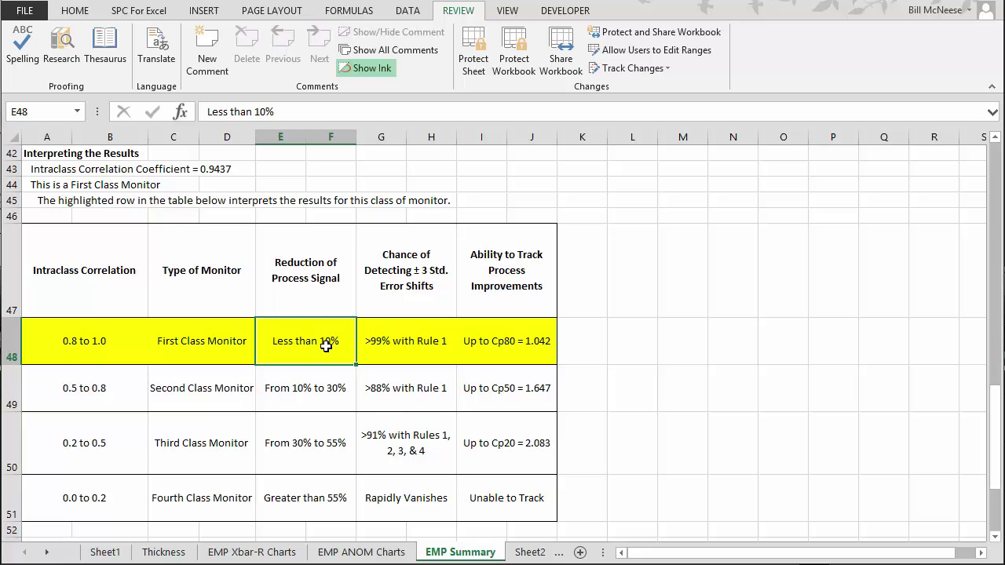
click(415, 345)
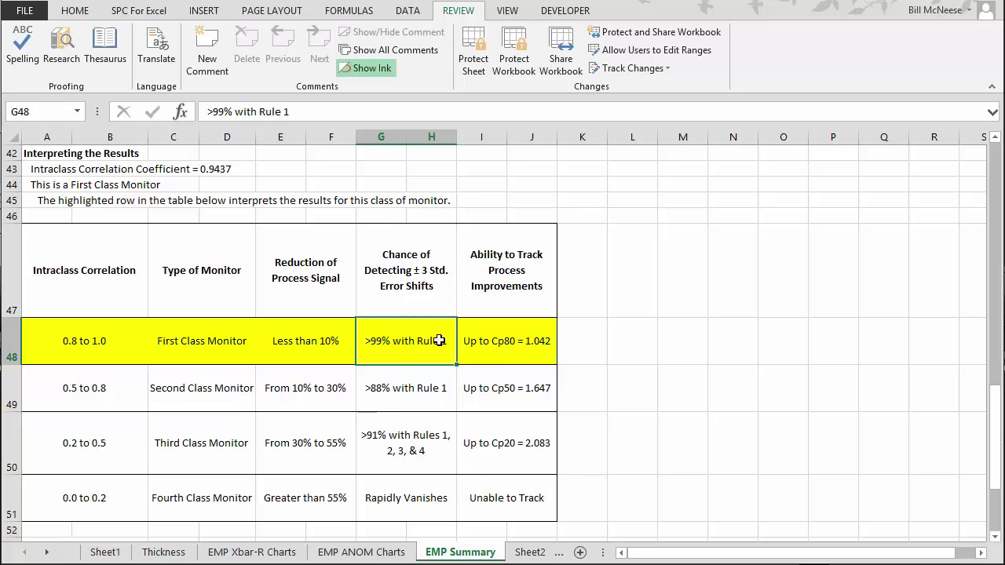
click(486, 351)
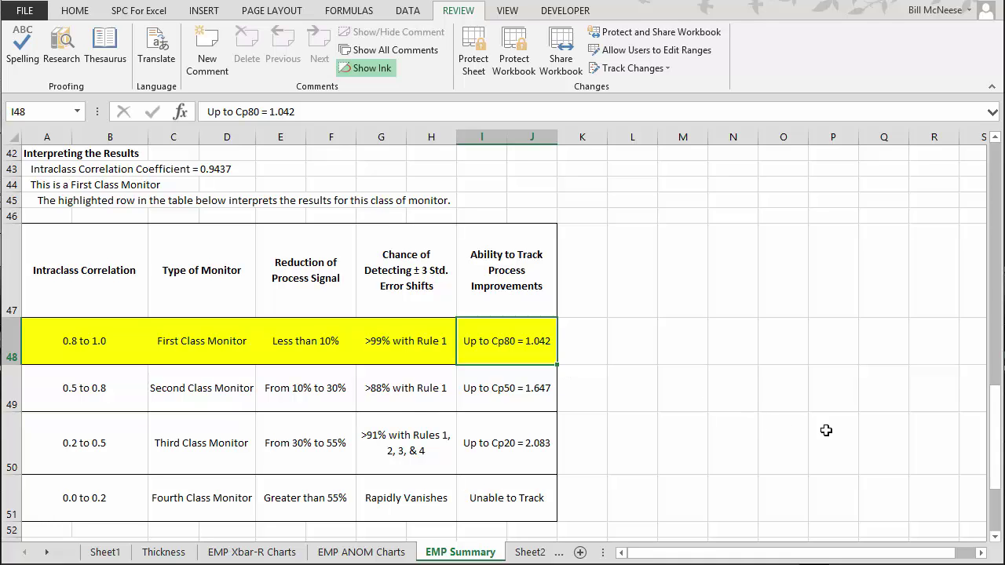
drag(995, 407, 996, 419)
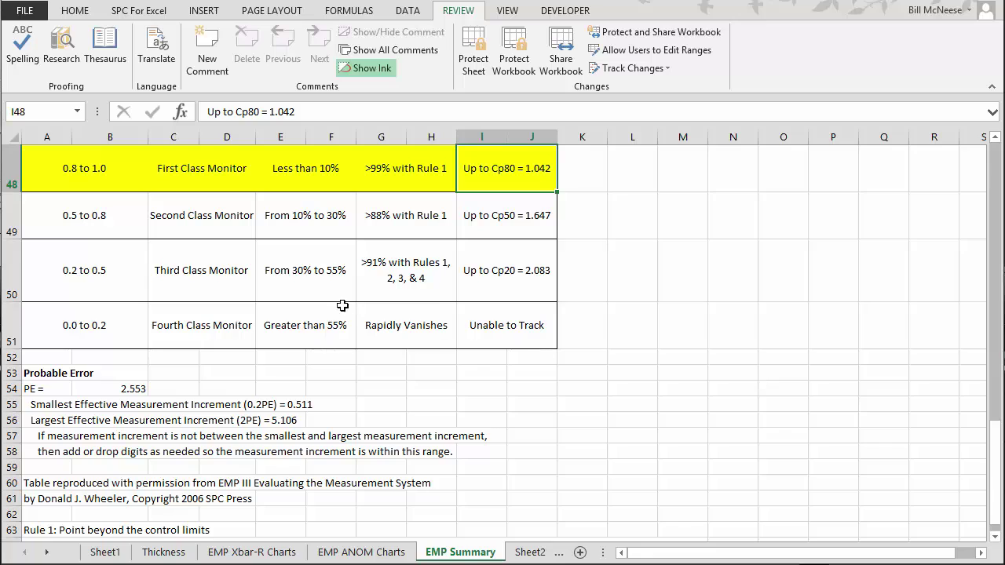
click(474, 278)
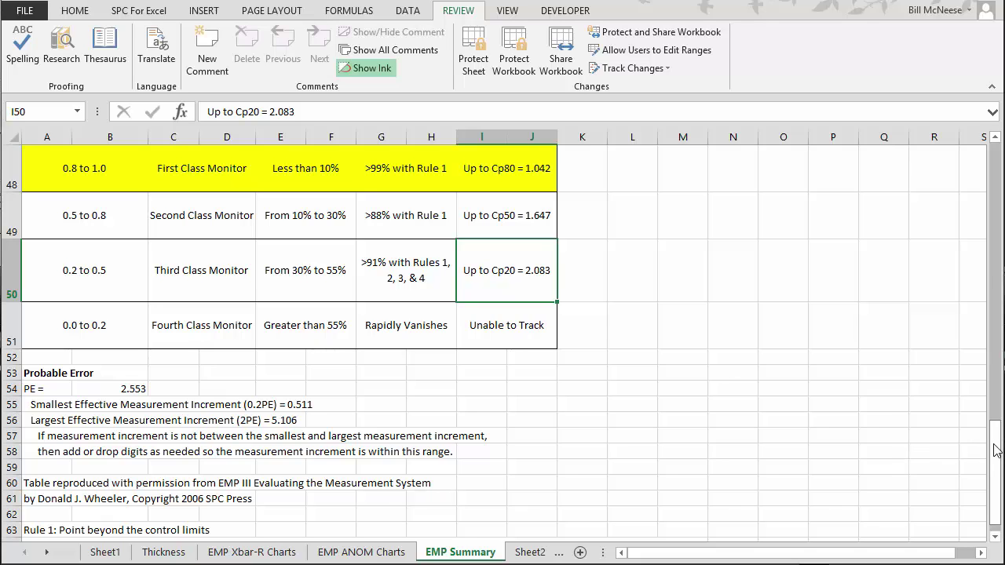
Step: Read the Probable Error section, including the PE value and effective measurement increments, and the source note for the table
drag(998, 449, 996, 423)
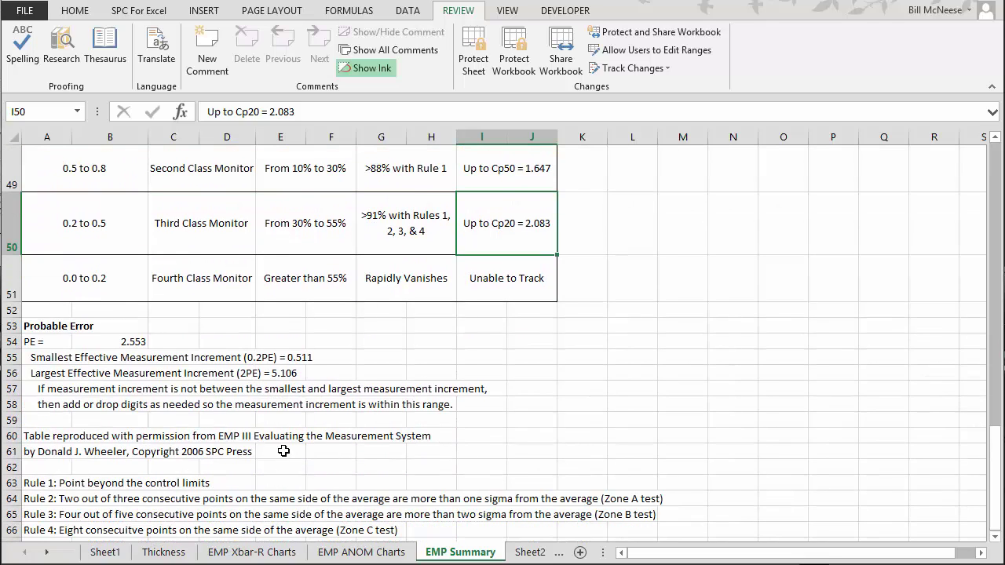
click(35, 341)
click(112, 343)
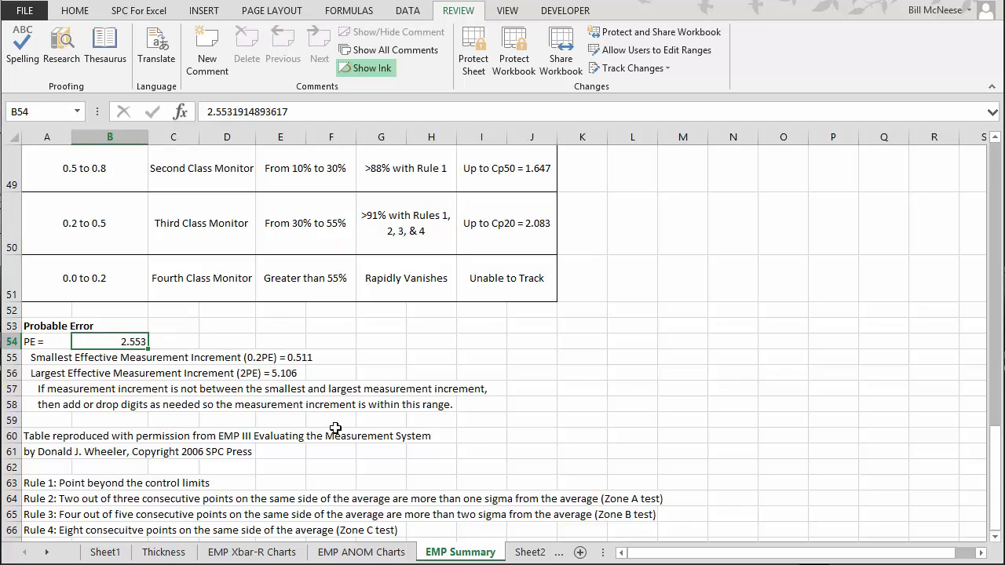
click(35, 359)
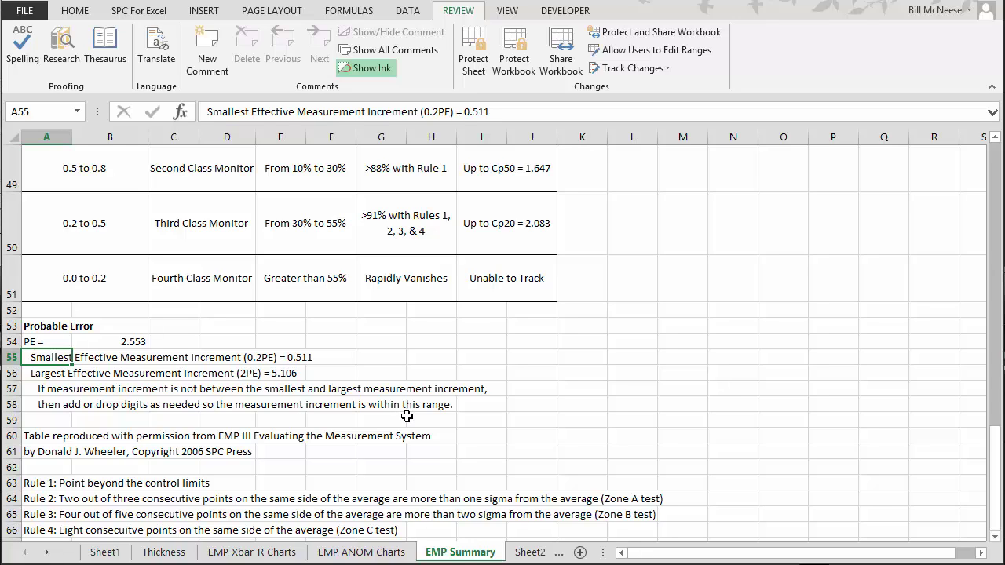
click(31, 436)
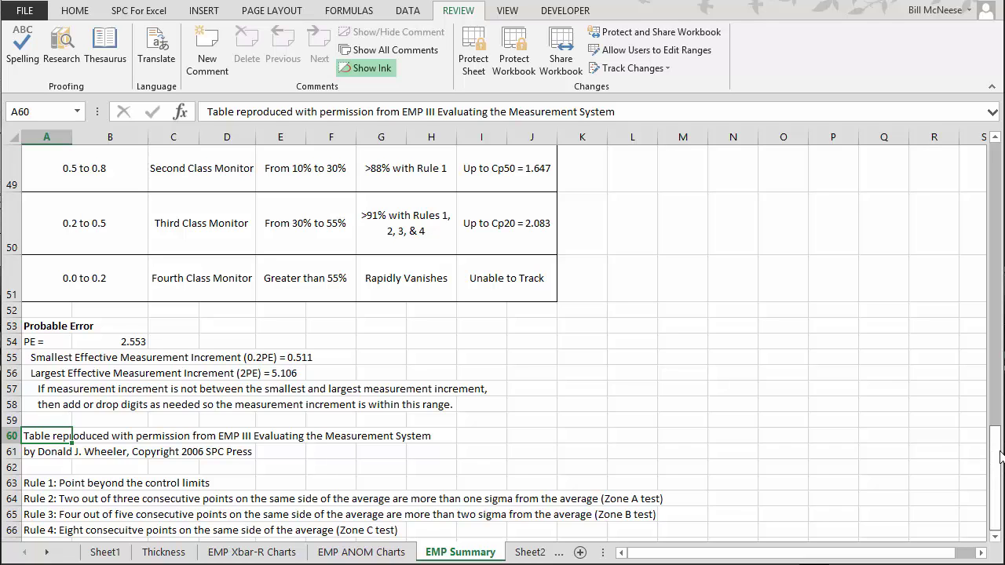
Step: Go back through the EMP Summary to its beginning, and check the Process Sigma entry on the Thickness sheet
drag(1001, 457, 965, 134)
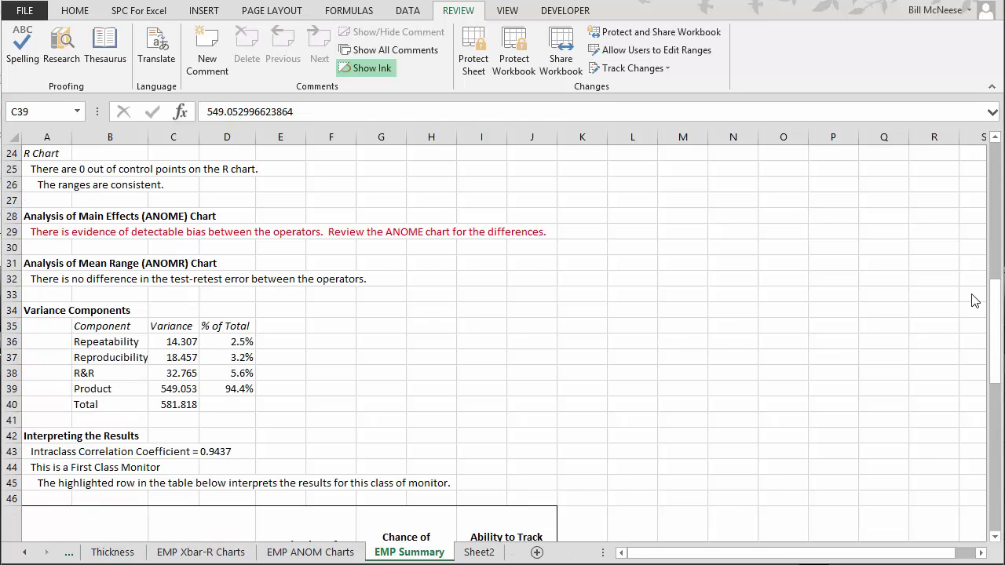
click(994, 306)
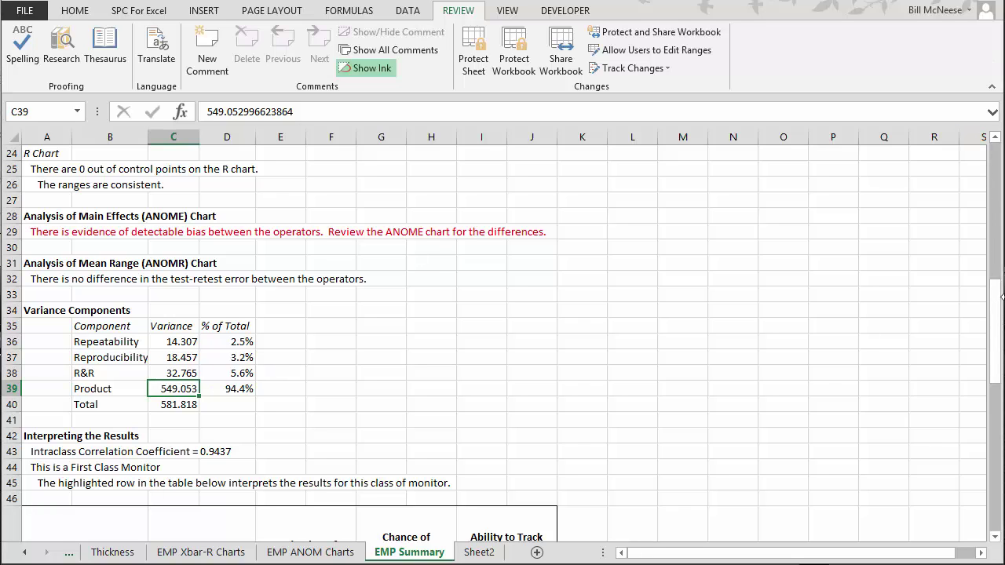
drag(994, 330, 982, 135)
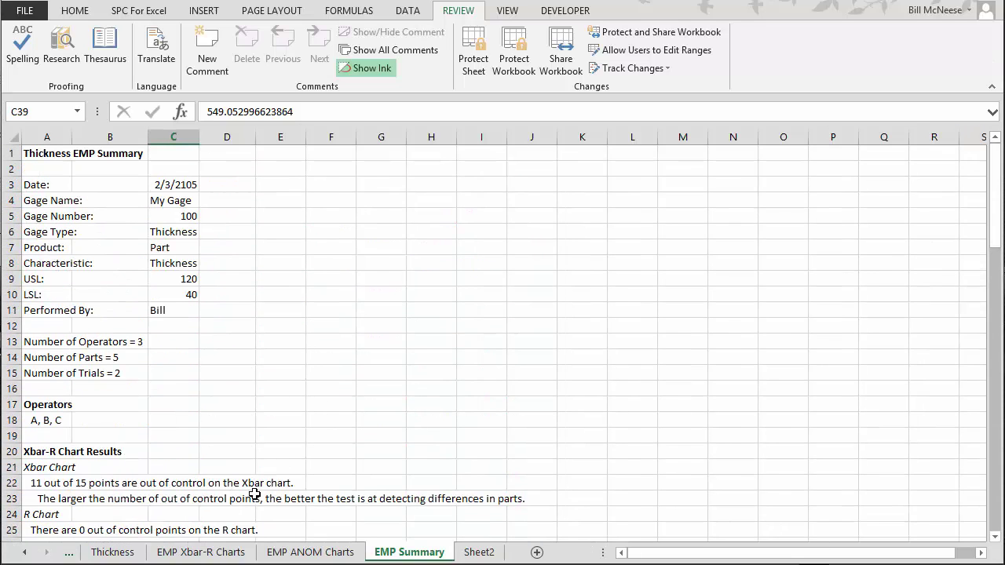
click(113, 552)
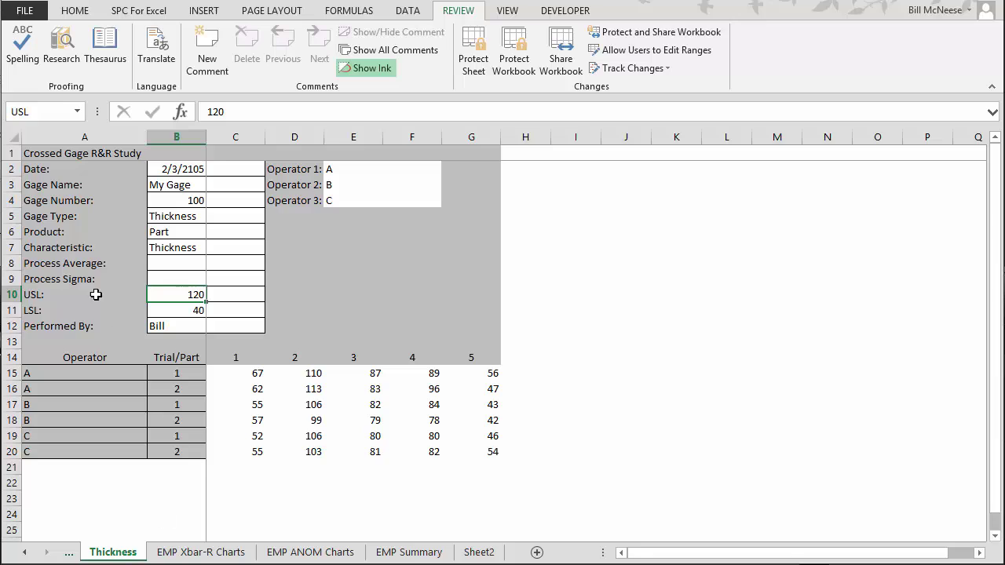
click(154, 279)
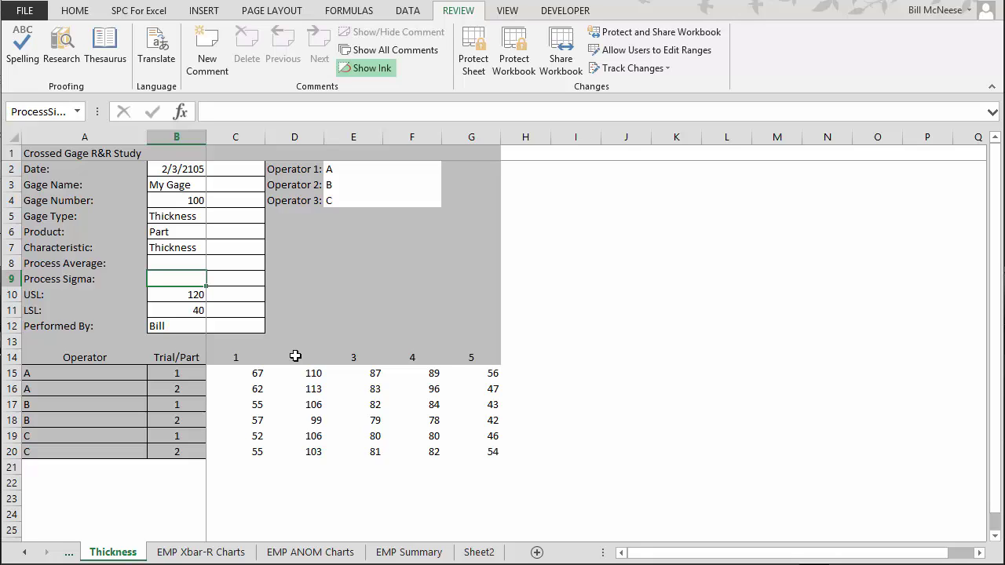
Step: Recheck the total variance and the product component in the EMP Summary's Variance Components table
click(409, 552)
drag(995, 208, 1002, 337)
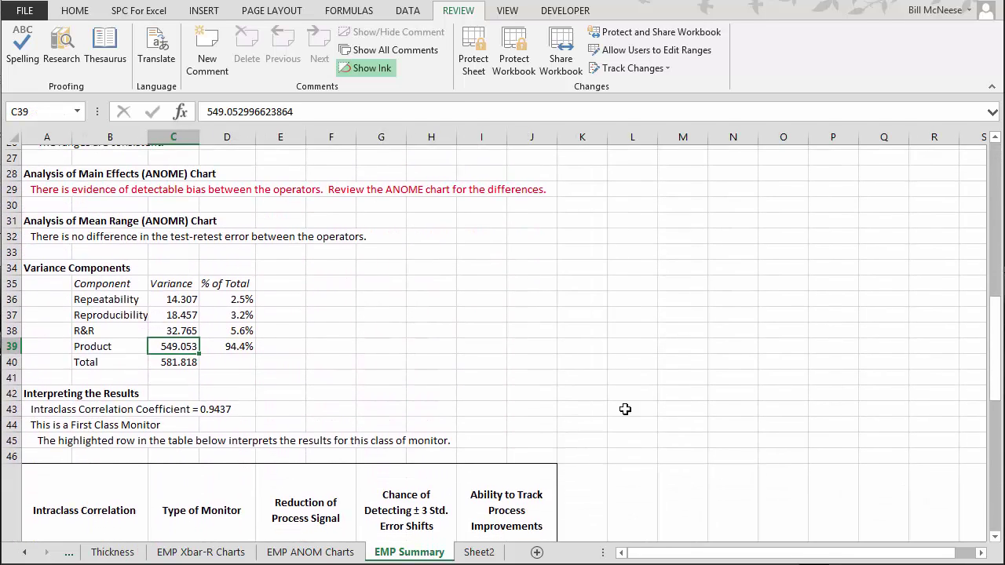
click(171, 358)
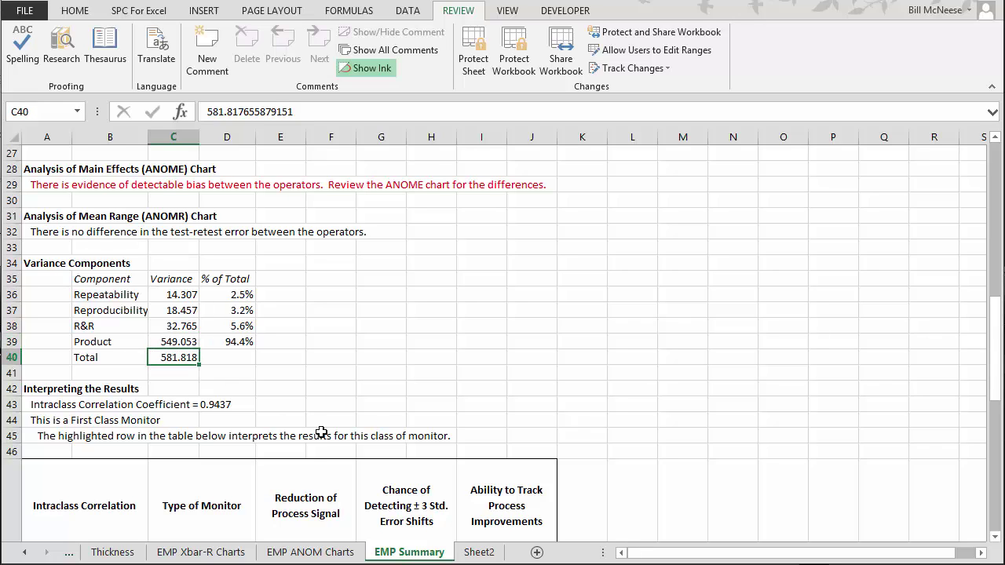
click(75, 343)
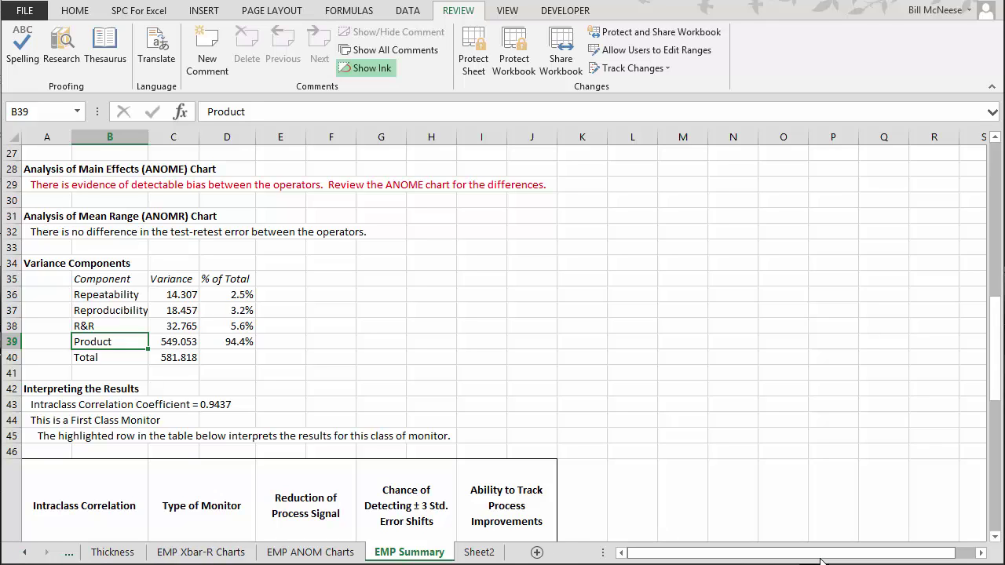
Step: Check the USL and Process Average entries in the Thickness study's header
click(114, 553)
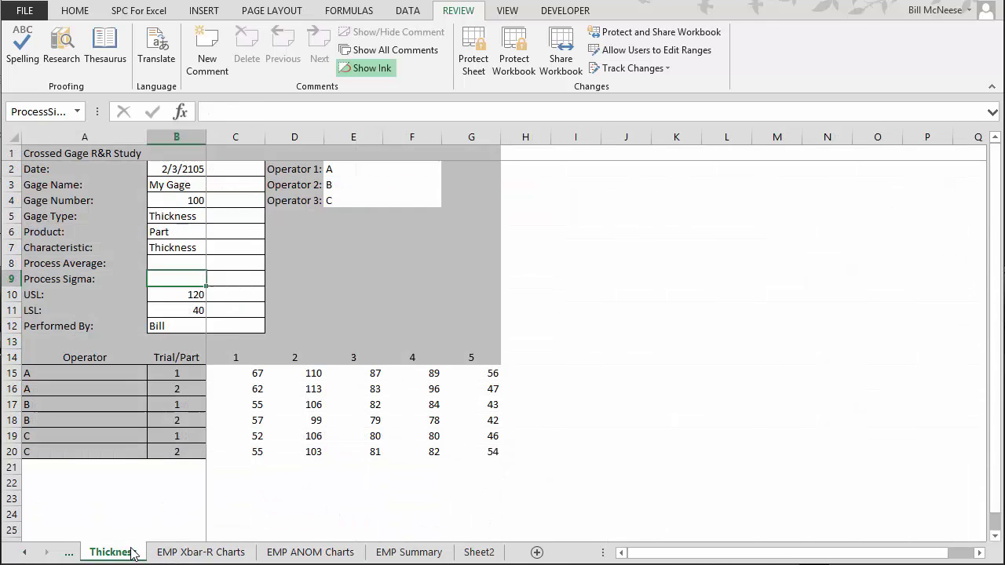
click(177, 294)
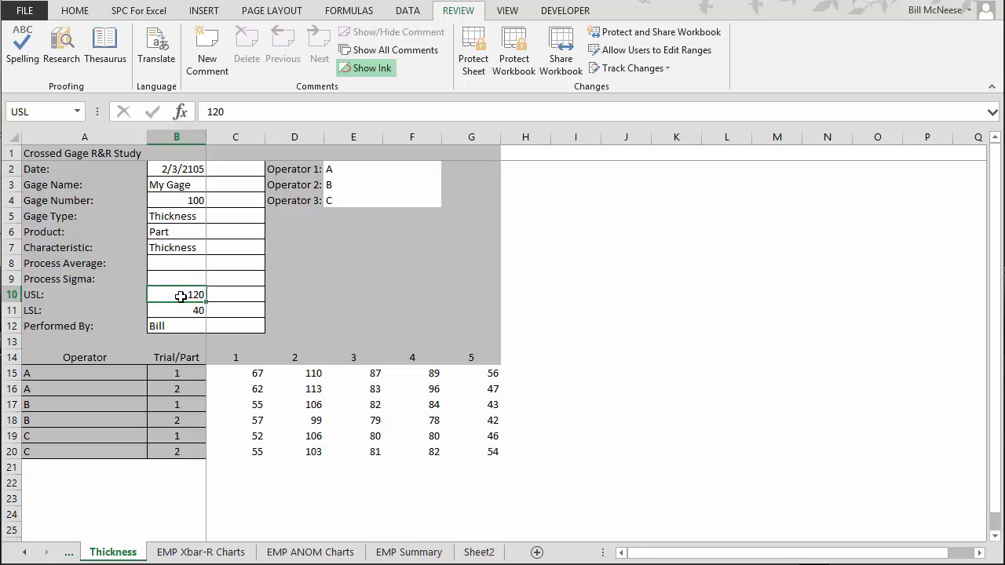
click(162, 263)
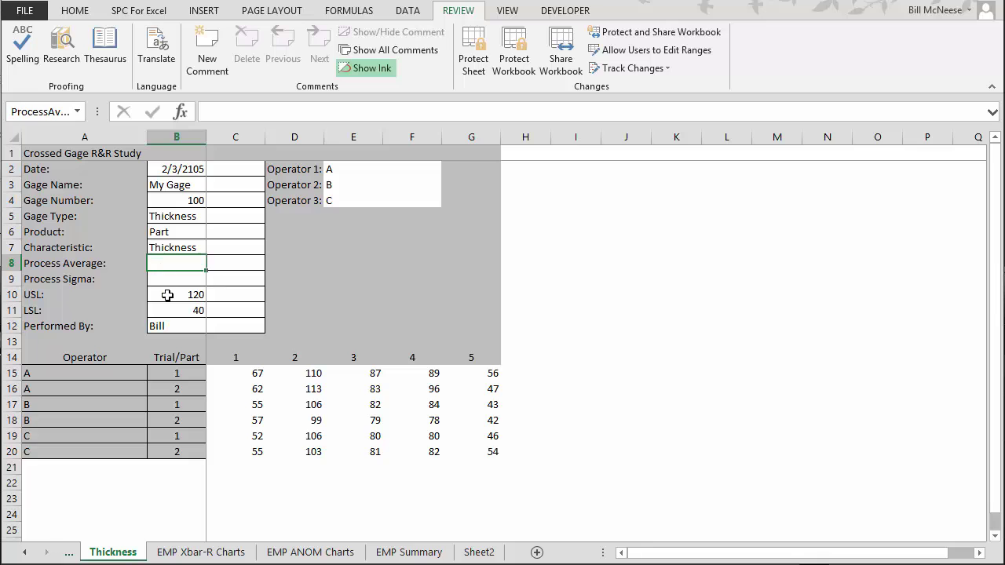
click(168, 294)
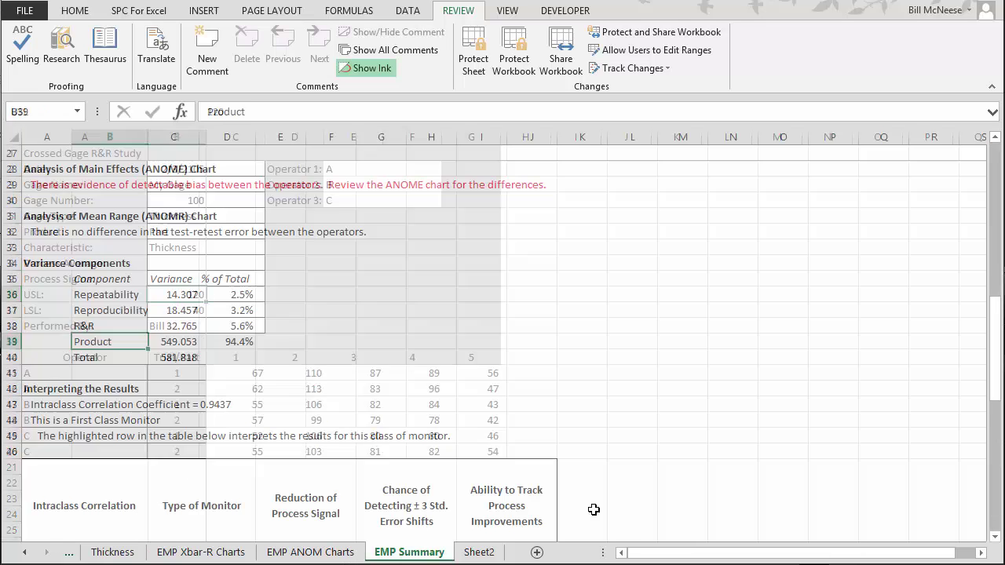
Step: Review the First Class Monitor's ability to track process improvements in the EMP Summary, and reopen the EMP Xbar-R Charts
click(407, 552)
drag(994, 303, 994, 314)
click(482, 393)
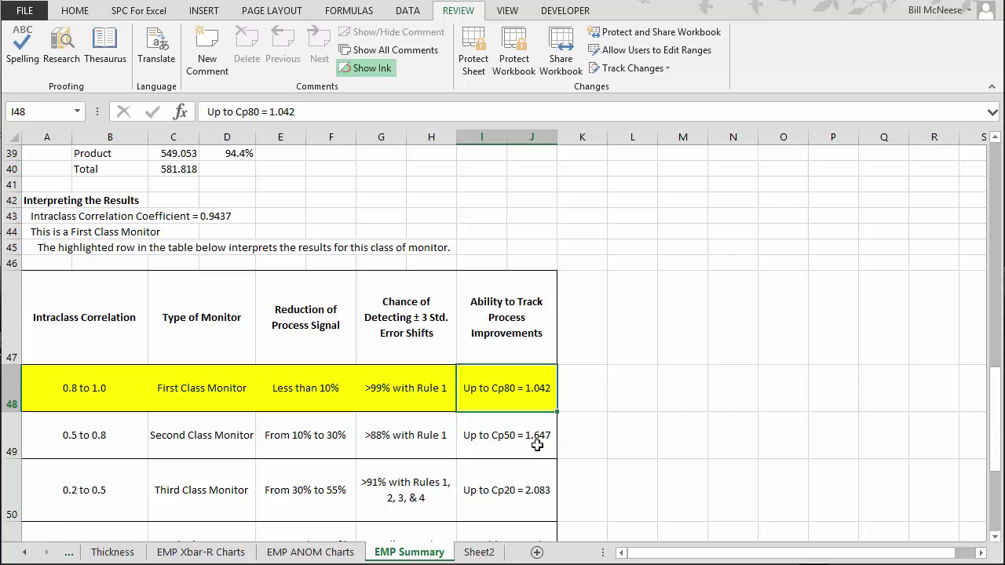
click(190, 553)
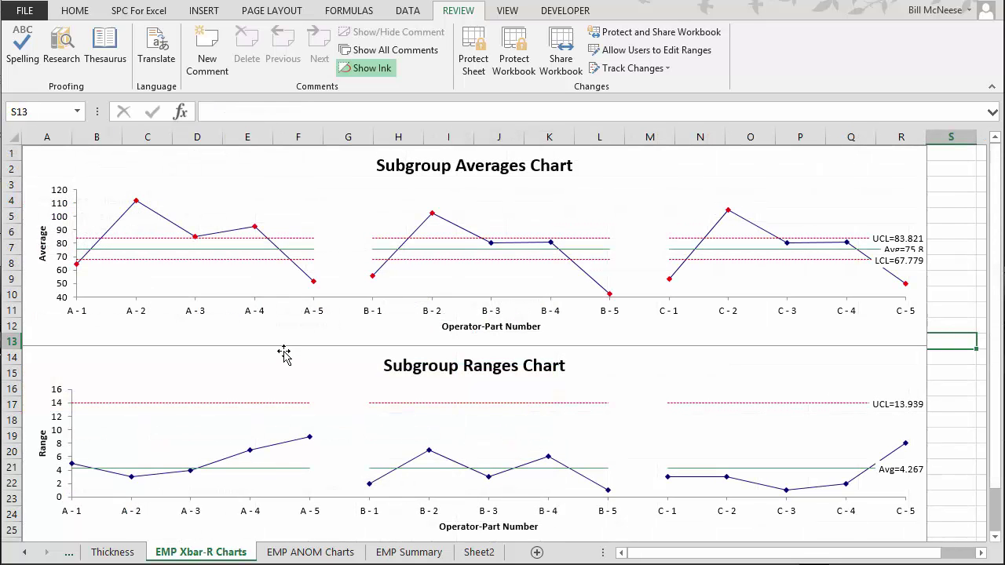